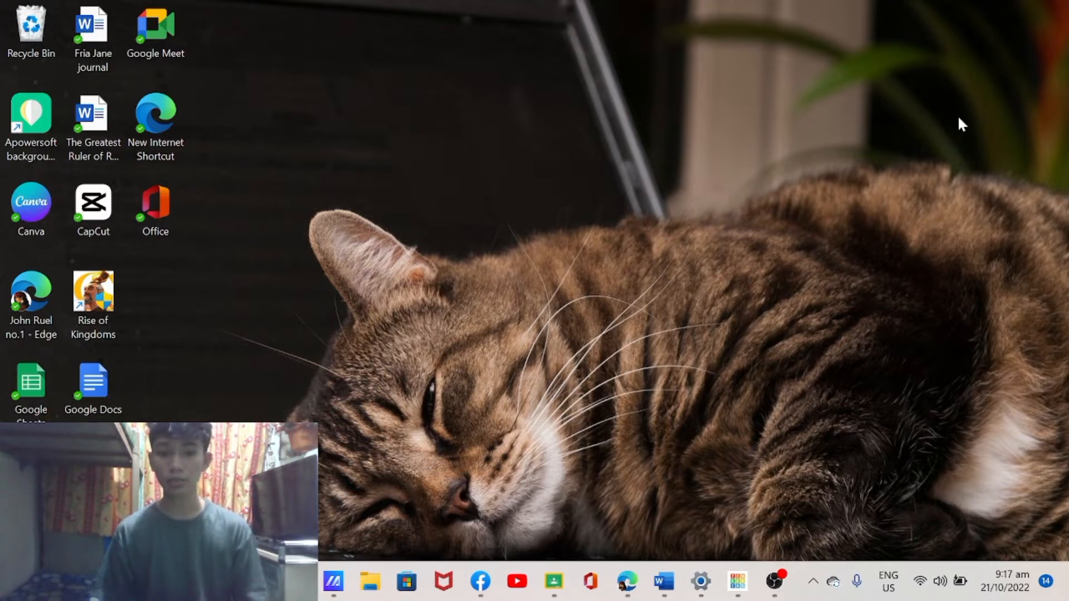
# Step: Switch to Tinkercad, open the Word document beside it, and examine the Boolean expression, schematic and truth table
pyautogui.click(738, 581)
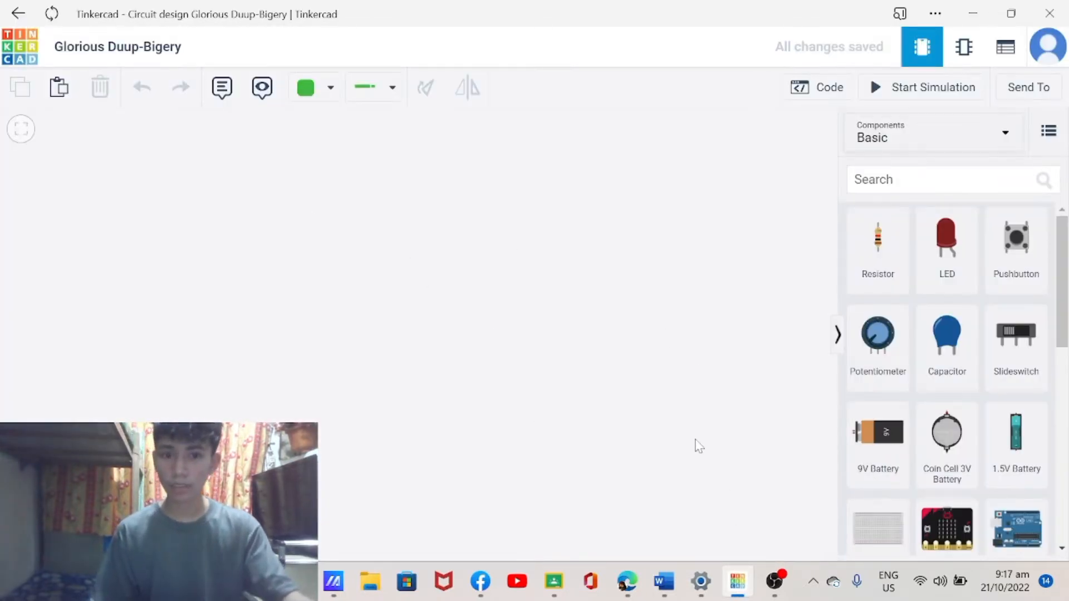
pyautogui.moveTo(664, 582)
pyautogui.click(660, 504)
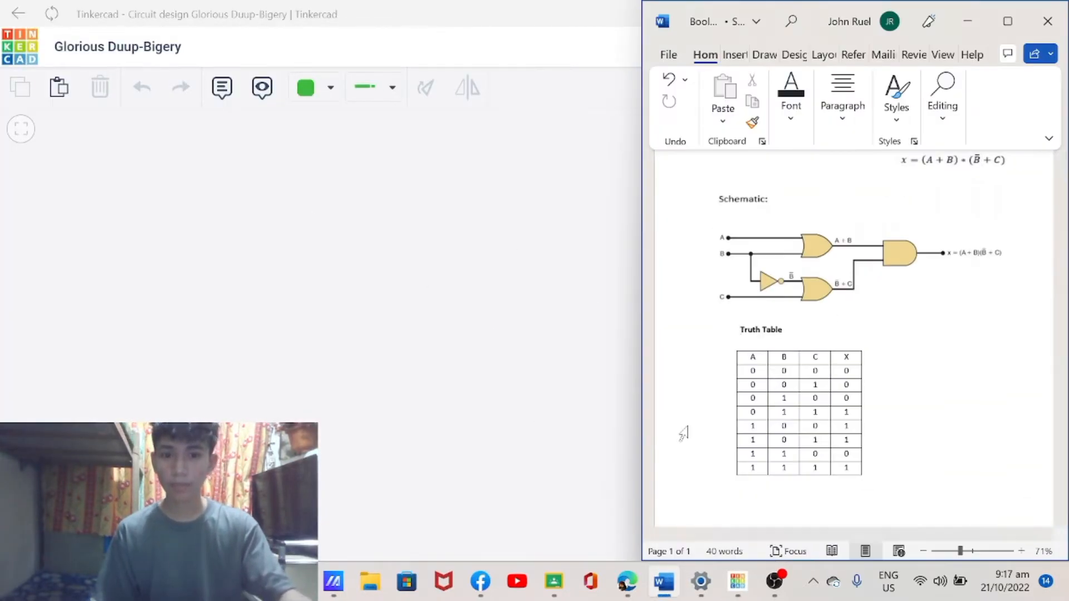
pyautogui.scroll(2, 802, 334)
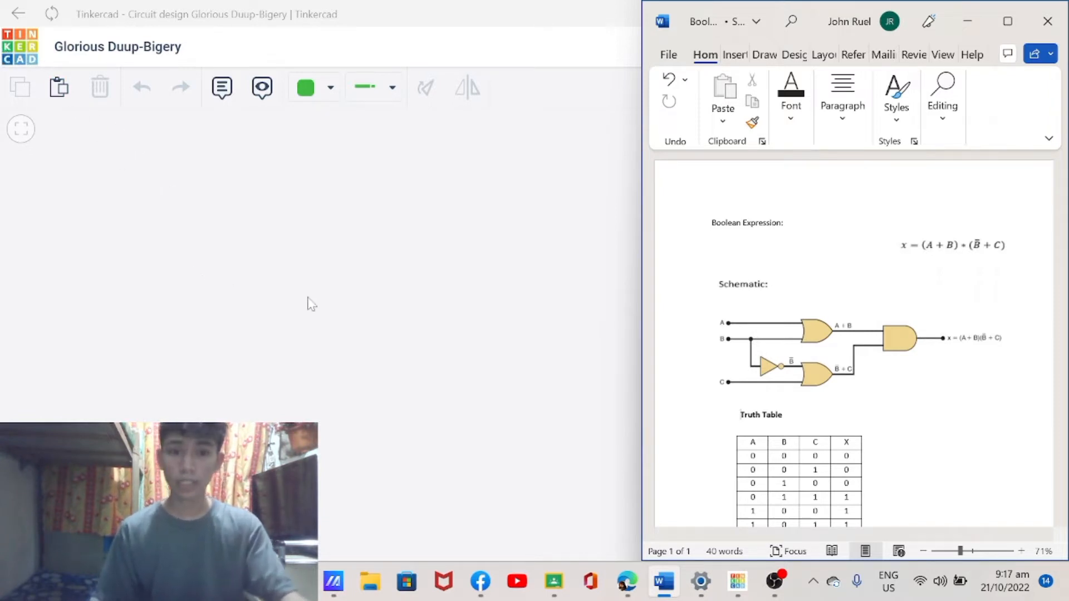
pyautogui.scroll(-1, 741, 386)
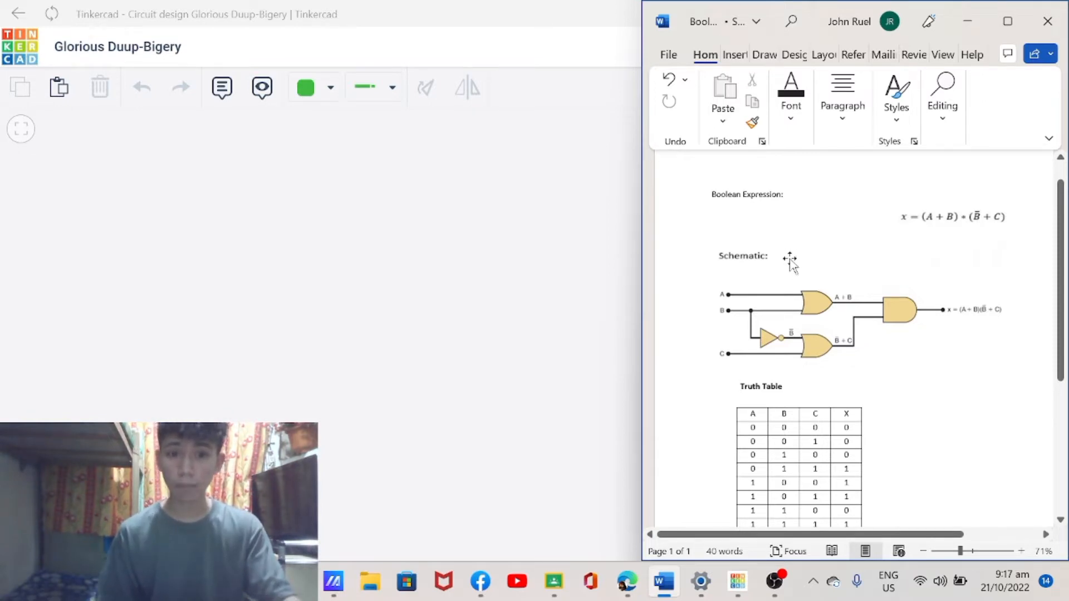
pyautogui.scroll(-2, 798, 261)
pyautogui.scroll(-1, 798, 384)
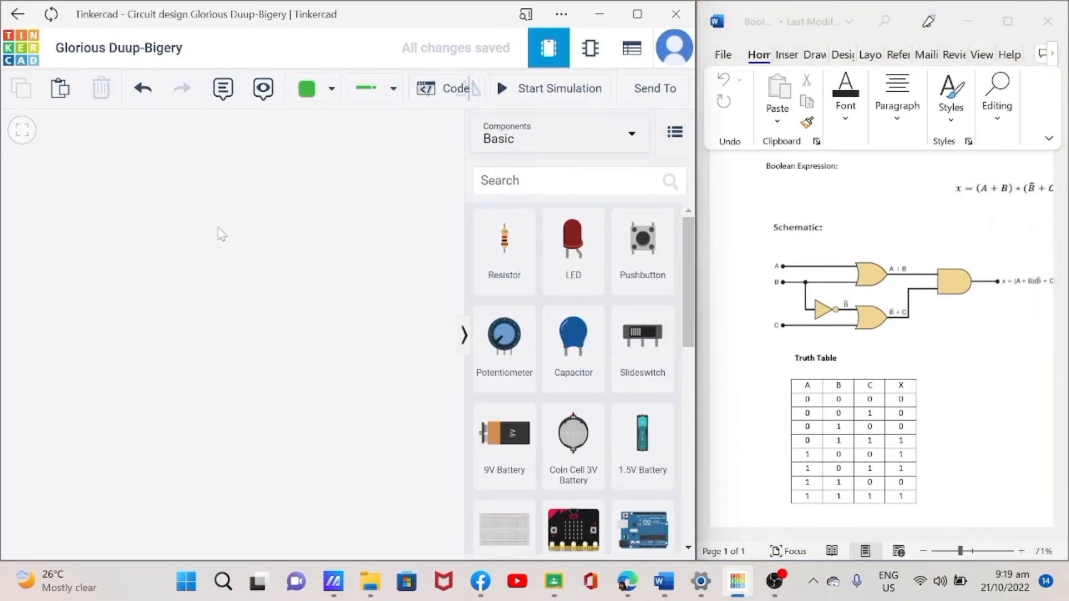
# Step: Show all components, search for "breadboard", and place a full-size Breadboard on the workplane
pyautogui.click(580, 133)
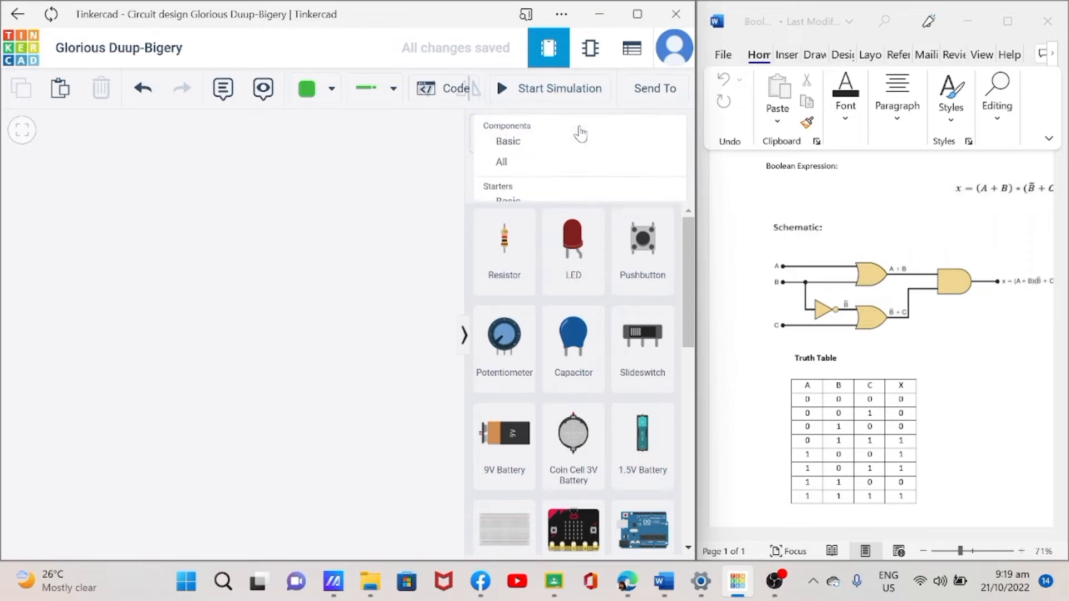
pyautogui.click(547, 167)
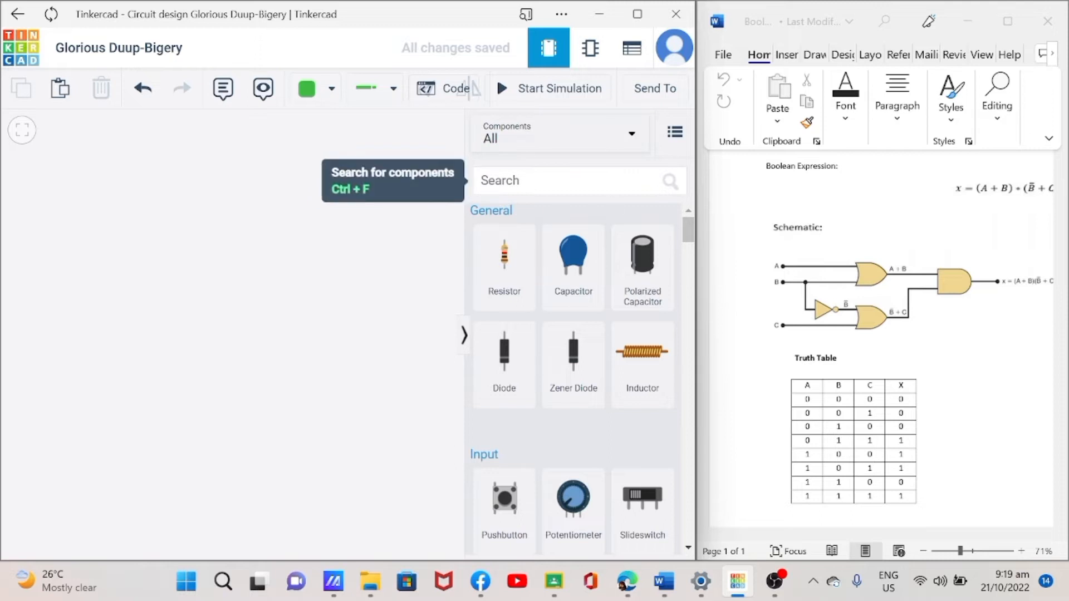
pyautogui.click(557, 179)
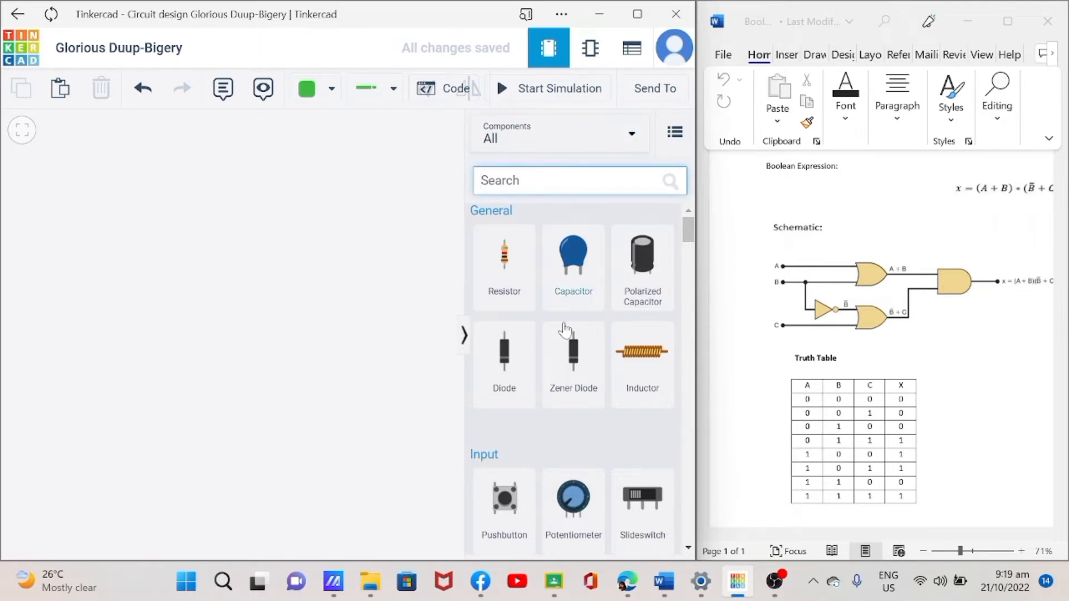
pyautogui.scroll(-6, 574, 423)
pyautogui.scroll(6, 613, 434)
pyautogui.write('bread')
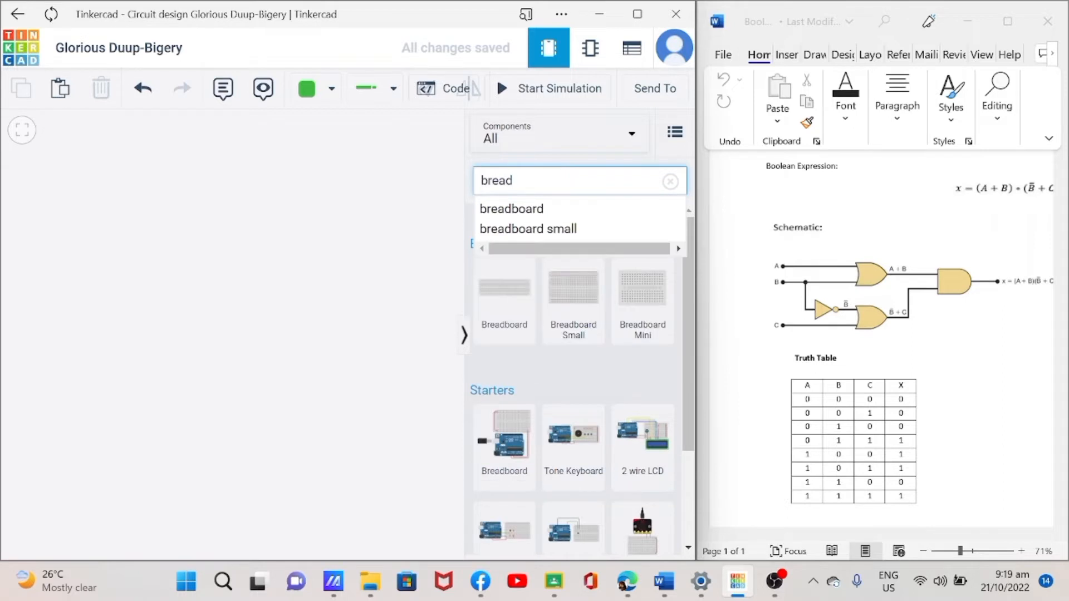
pyautogui.click(534, 217)
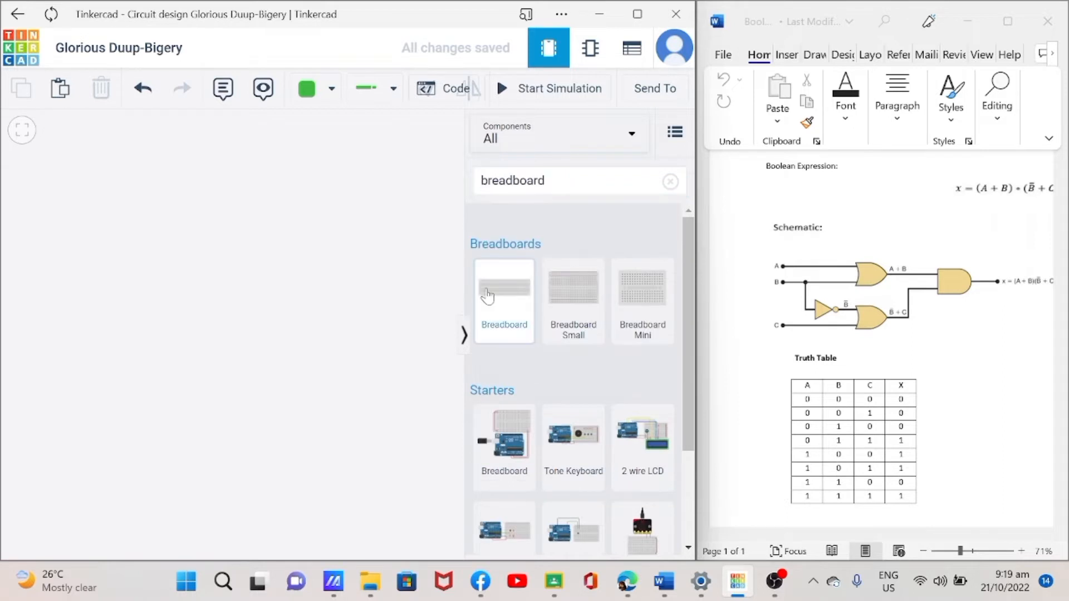
pyautogui.moveTo(495, 301); pyautogui.dragTo(282, 341)
pyautogui.click(364, 248)
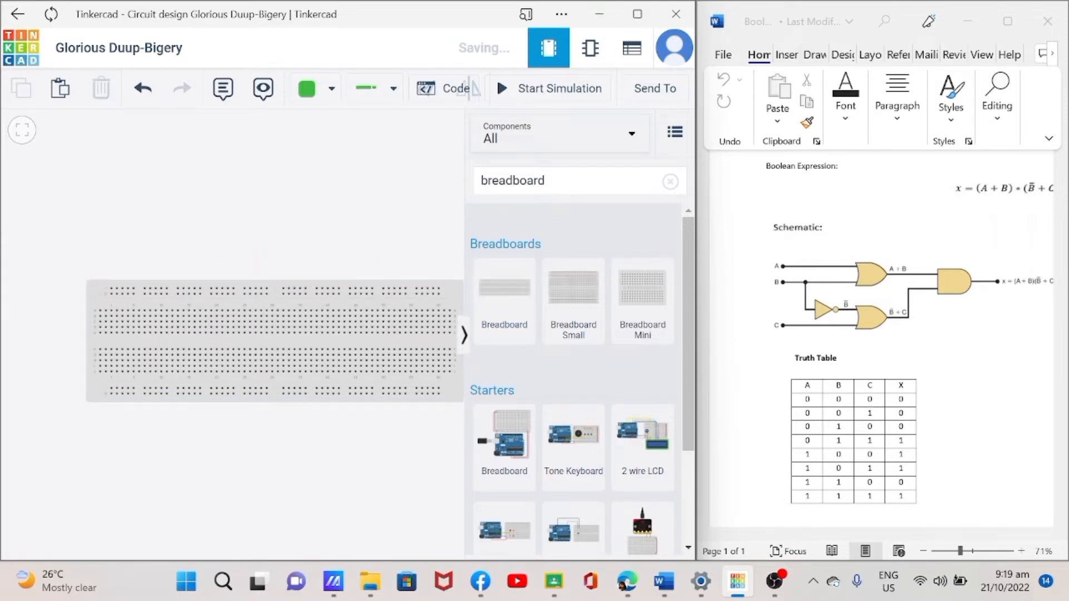
# Step: Search for "power supply" and place a Power Supply above the breadboard's left end
pyautogui.click(671, 180)
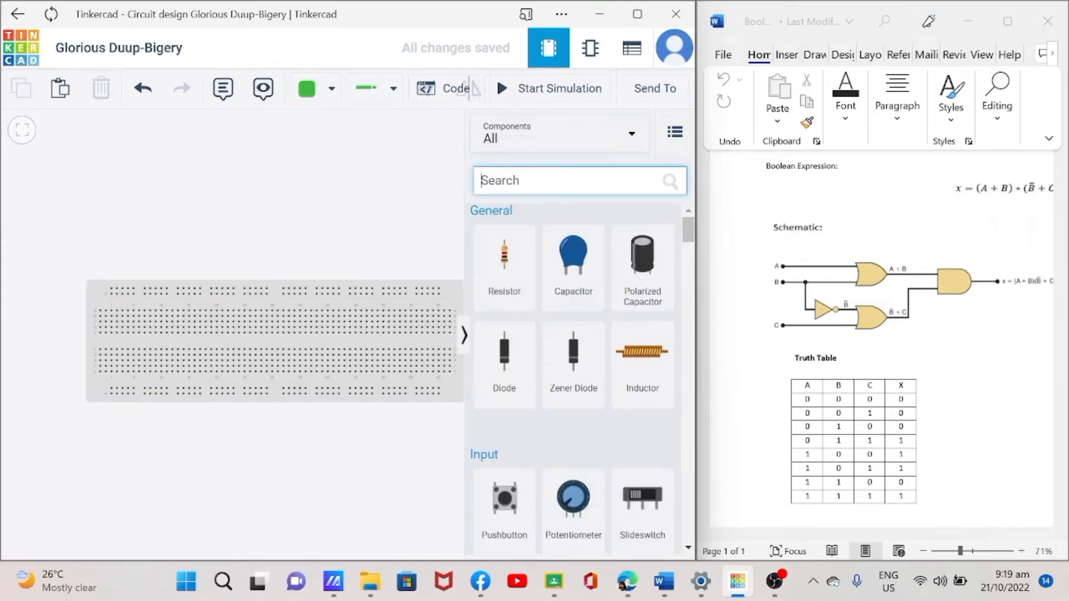
pyautogui.write('power')
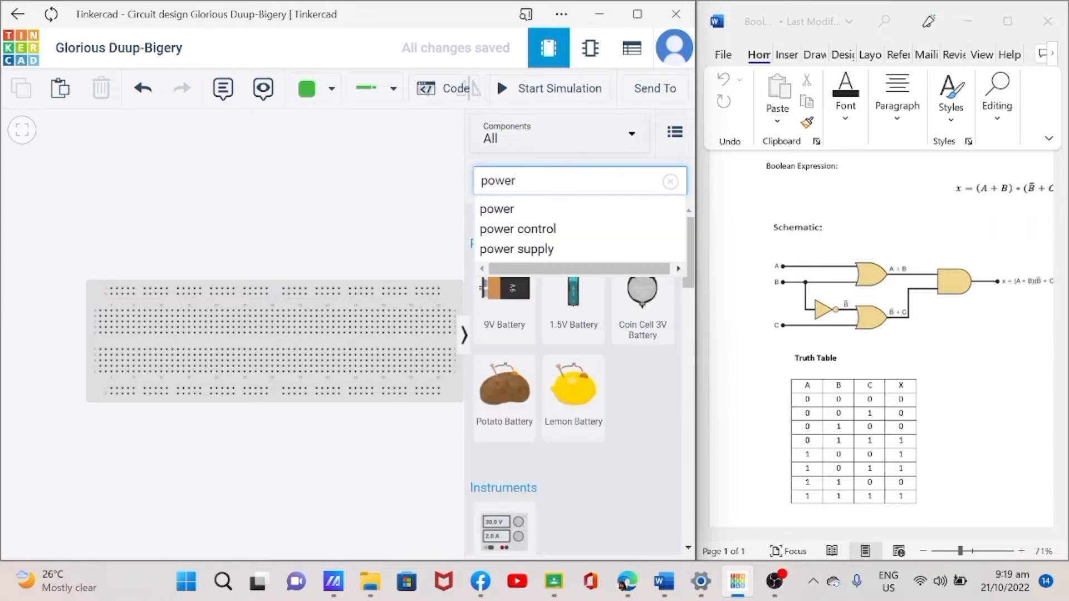
pyautogui.click(576, 249)
pyautogui.moveTo(527, 316); pyautogui.dragTo(67, 262)
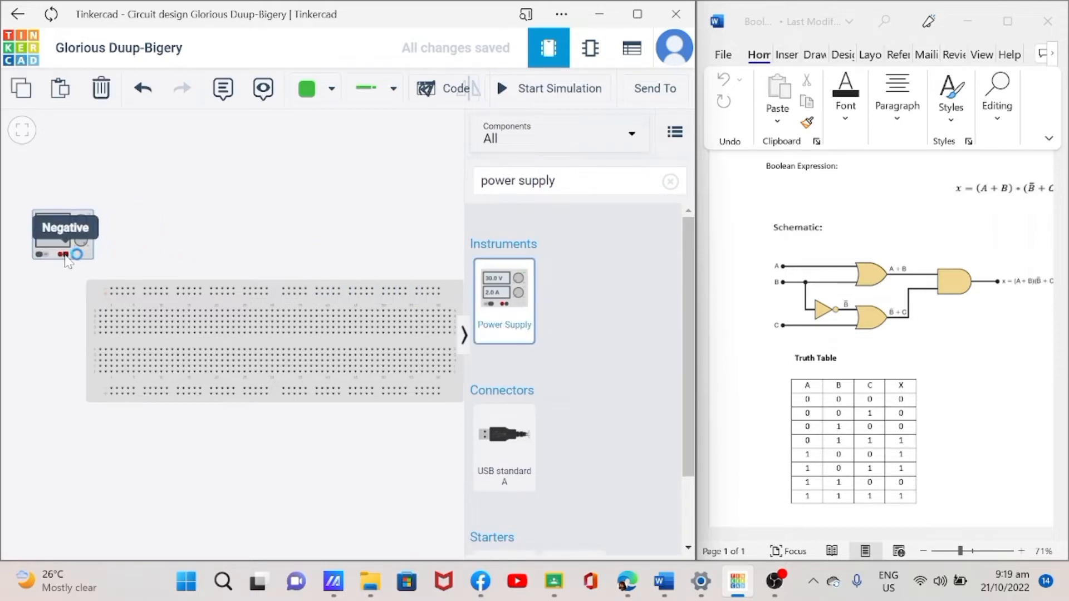
pyautogui.click(159, 485)
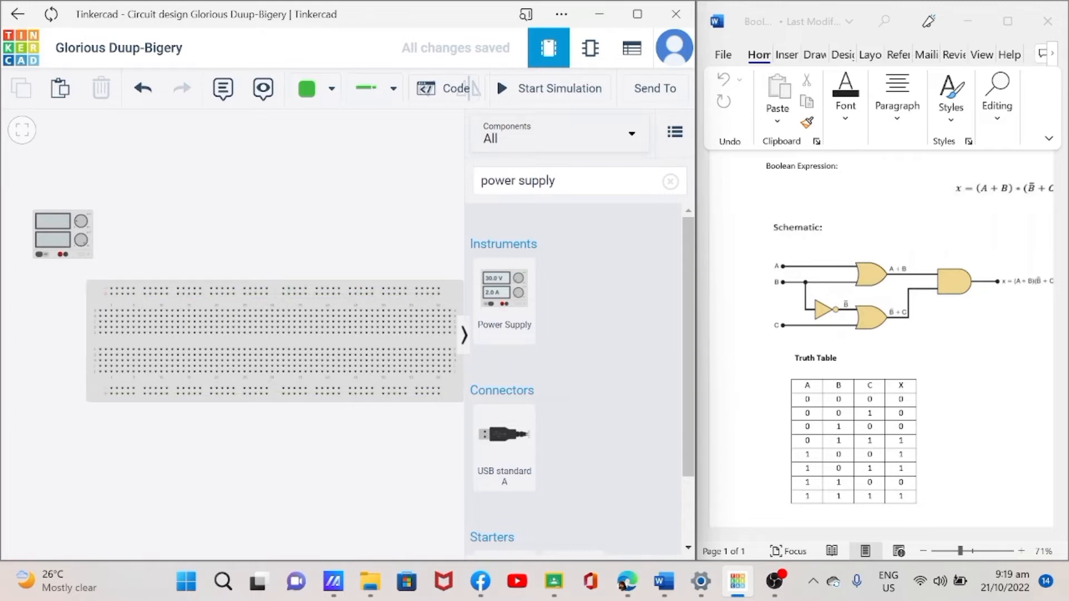
# Step: Wire the power supply's positive terminal to the breadboard's upper positive rail and colour the wire red
pyautogui.click(61, 254)
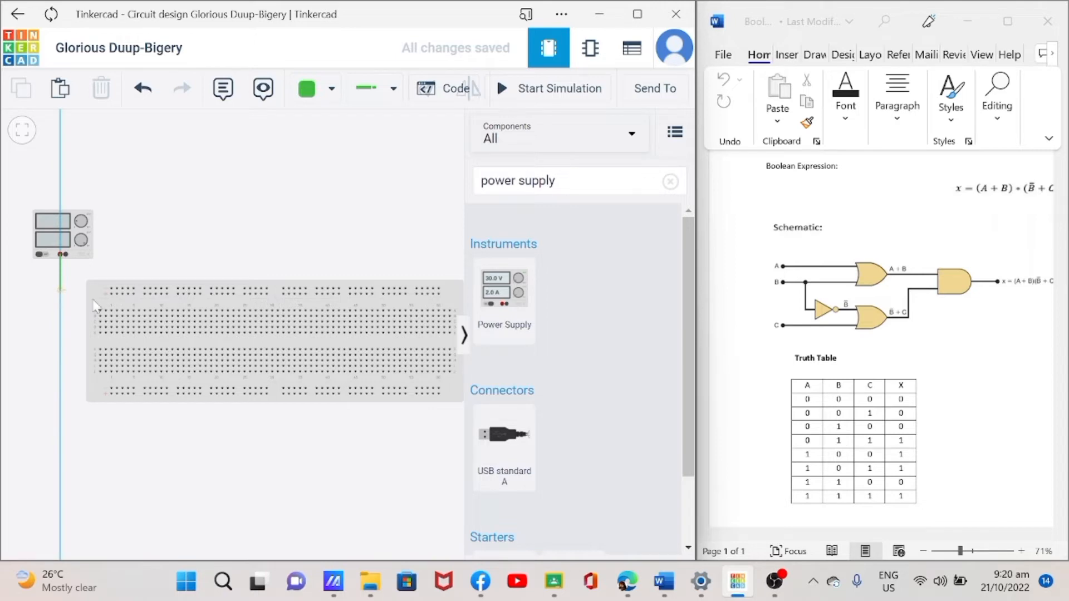
pyautogui.click(112, 293)
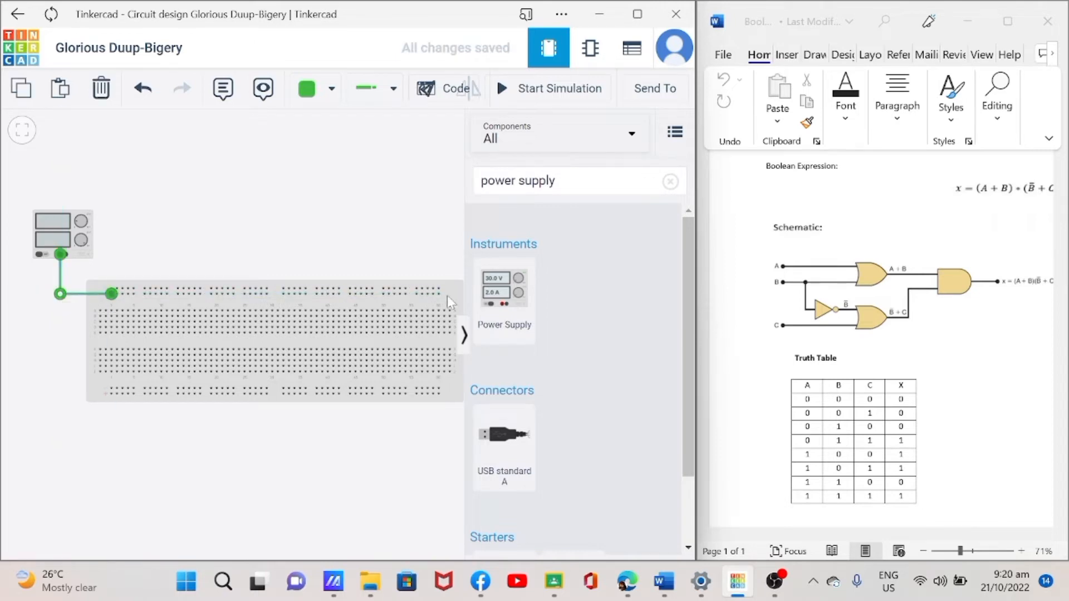
pyautogui.click(306, 88)
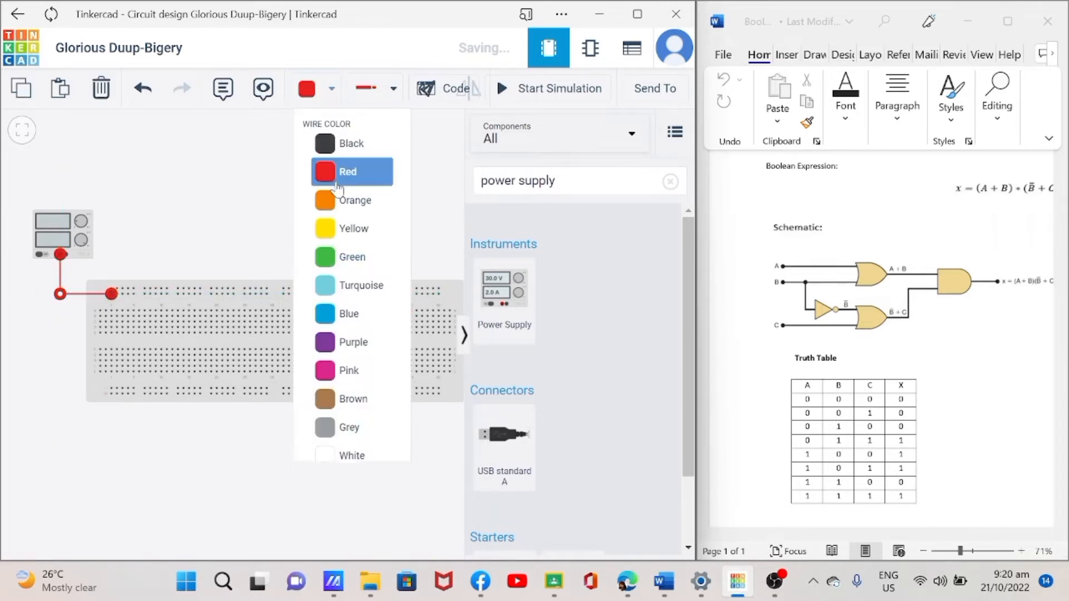
pyautogui.click(345, 172)
# Step: Link the upper and lower positive rails with a red wire routed around the breadboard's right end
pyautogui.click(441, 294)
pyautogui.click(459, 294)
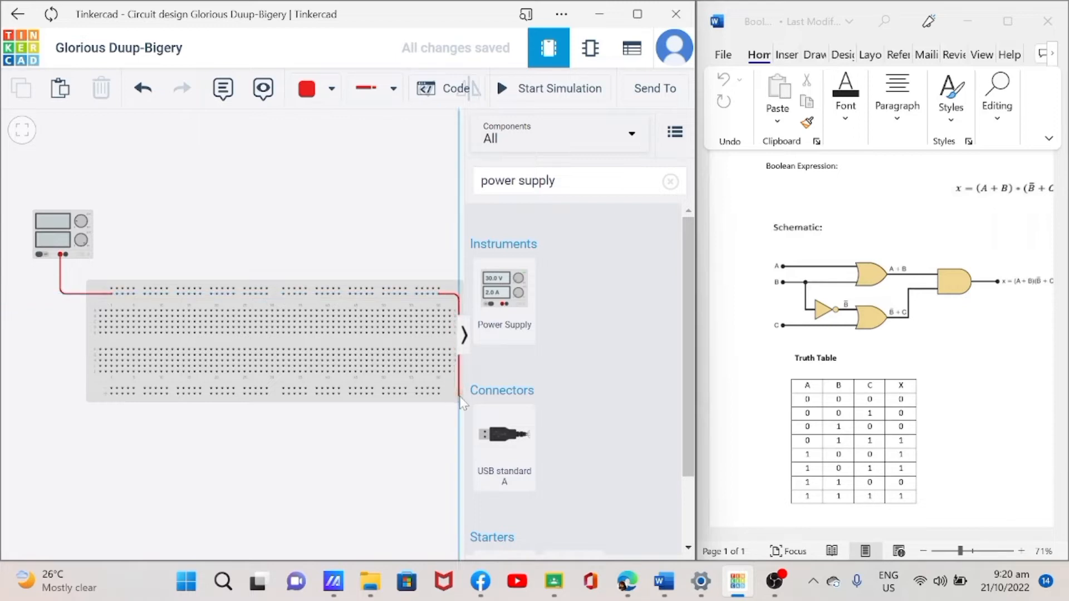
pyautogui.click(458, 394)
pyautogui.click(439, 394)
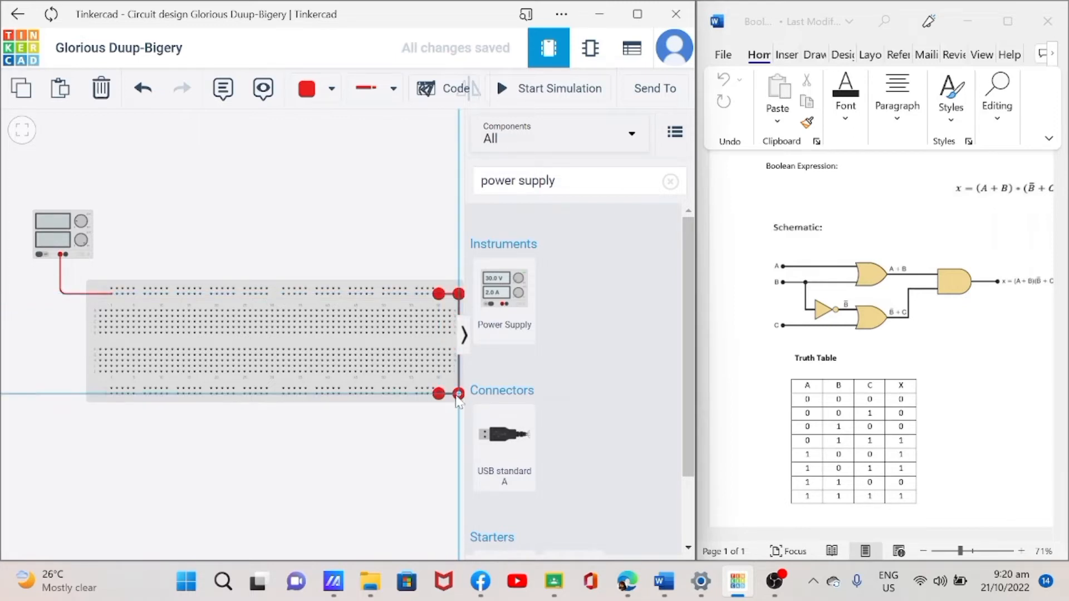
pyautogui.click(429, 438)
# Step: Set the wire colour to black and wire the power supply's negative terminal to the upper negative rail
pyautogui.click(307, 92)
pyautogui.click(344, 137)
pyautogui.click(66, 255)
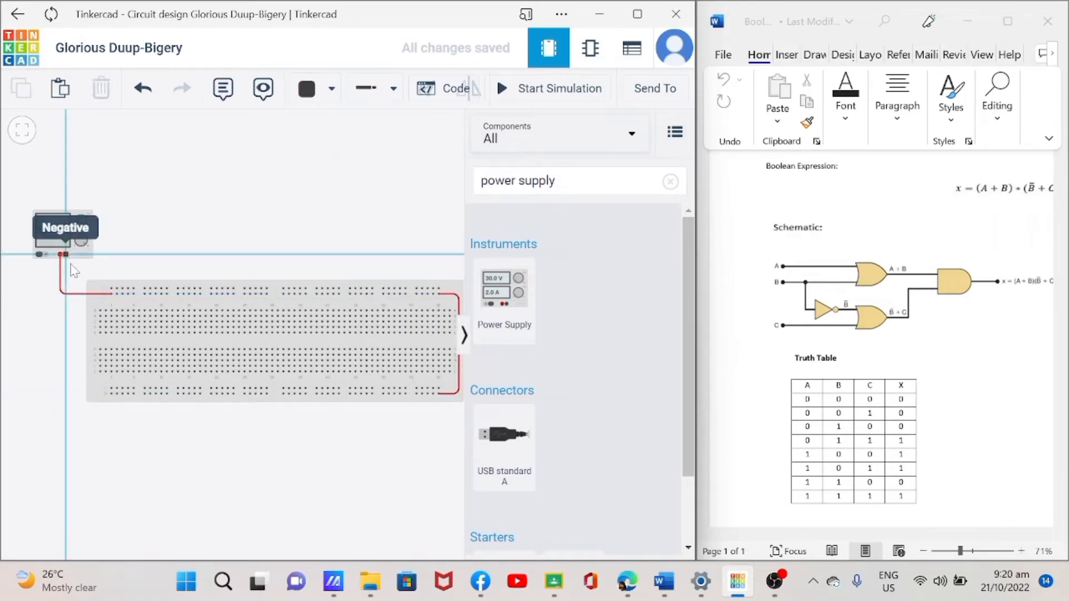
pyautogui.click(66, 292)
pyautogui.click(112, 290)
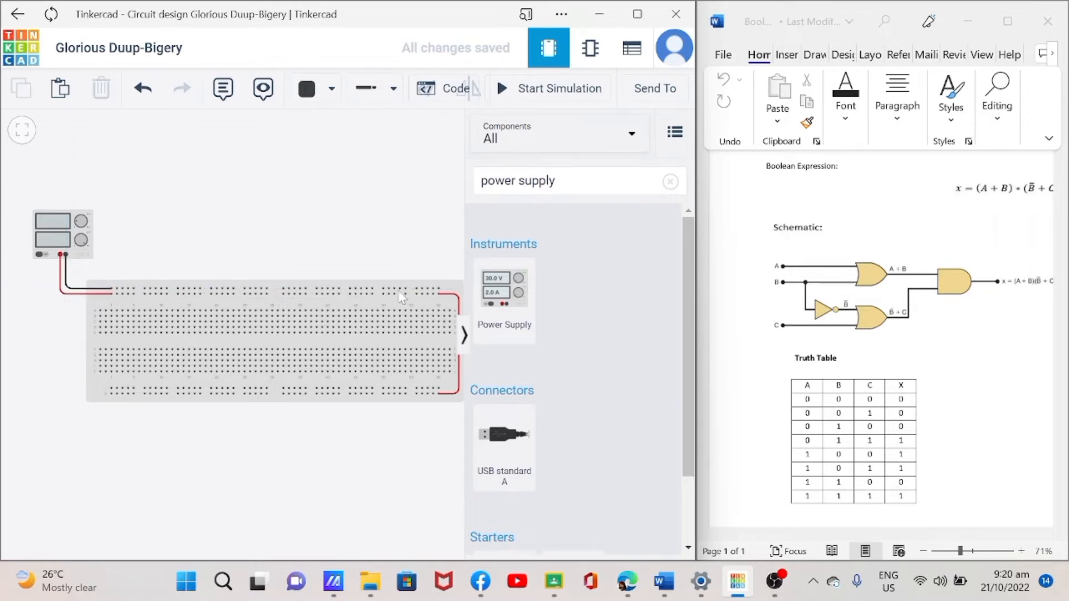
# Step: Link the upper and lower negative rails with a black wire at the breadboard's right end, straightening its lower bend
pyautogui.click(439, 287)
pyautogui.click(449, 288)
pyautogui.click(449, 390)
pyautogui.click(439, 390)
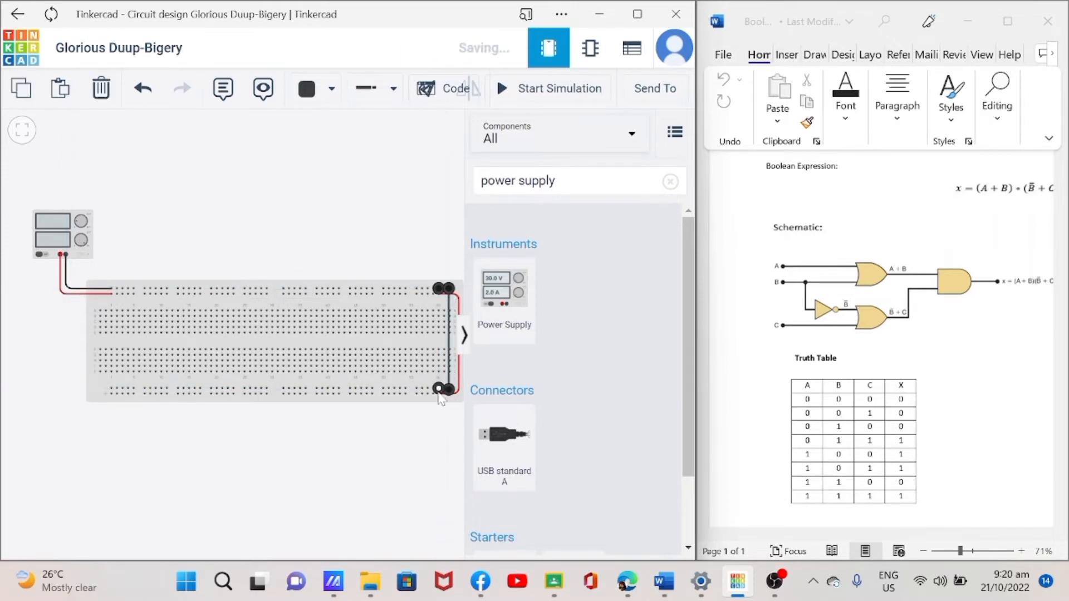
pyautogui.click(452, 389)
pyautogui.click(449, 385)
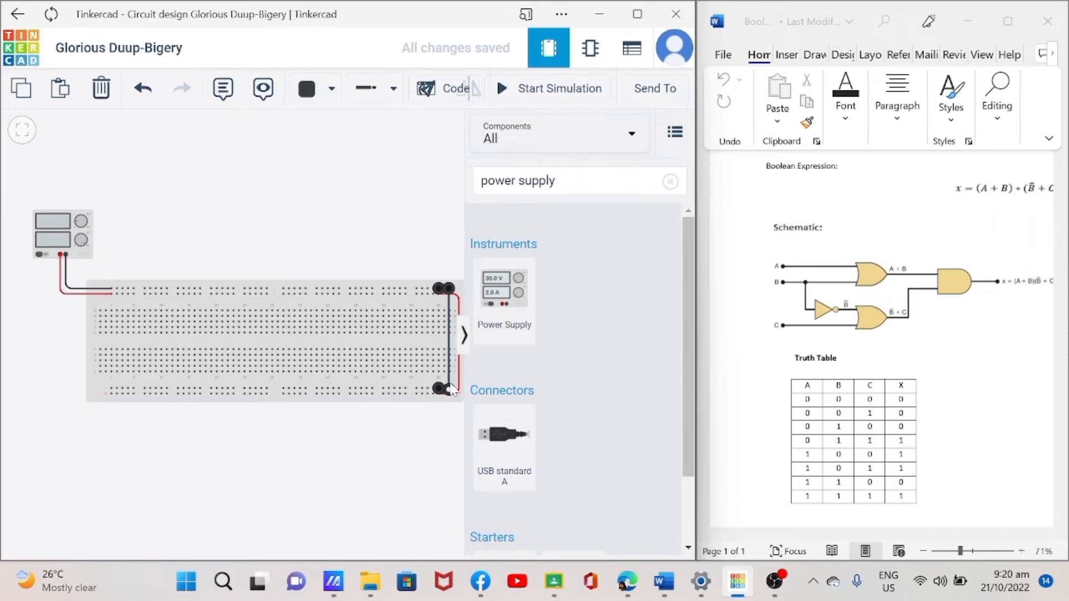
pyautogui.moveTo(449, 390); pyautogui.dragTo(450, 388)
pyautogui.click(424, 437)
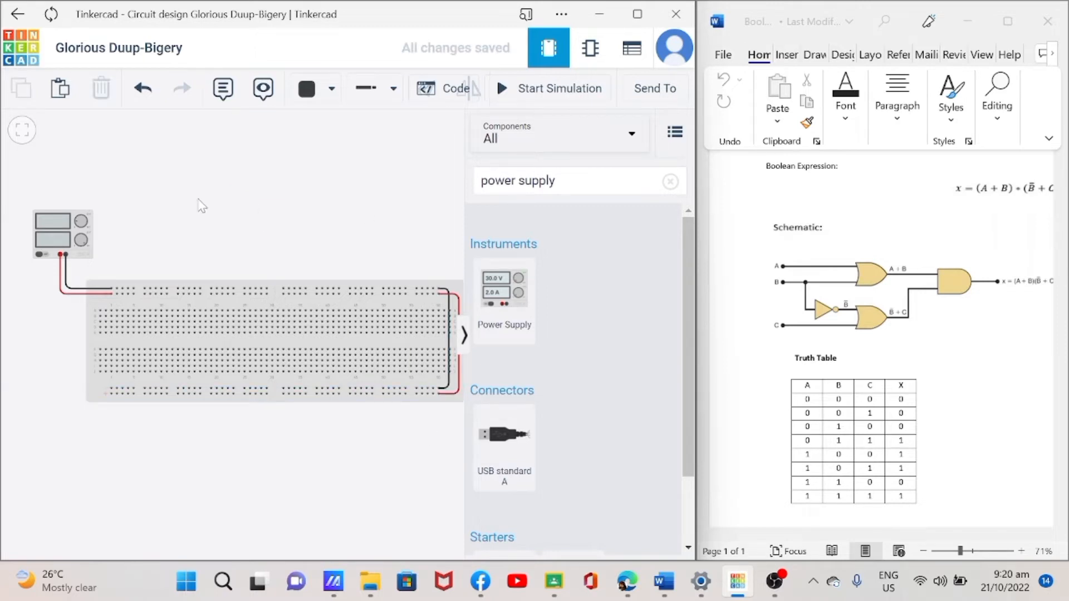
# Step: Search for "slide" and place a Slideswitch near the left end of the breadboard, at the centre gap
pyautogui.click(670, 181)
pyautogui.write('slide')
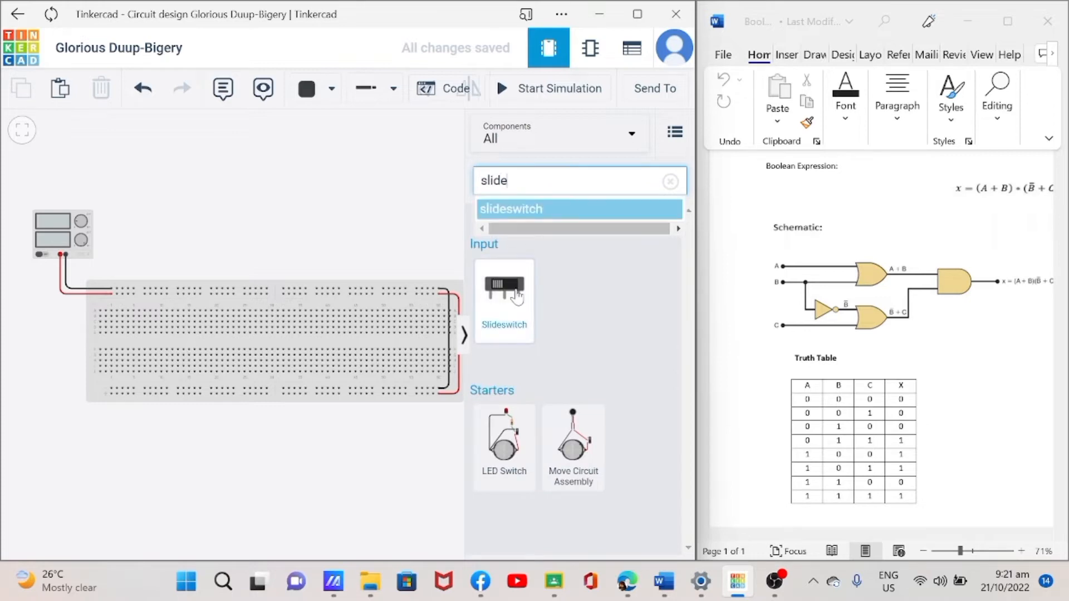
pyautogui.moveTo(504, 290); pyautogui.dragTo(121, 354)
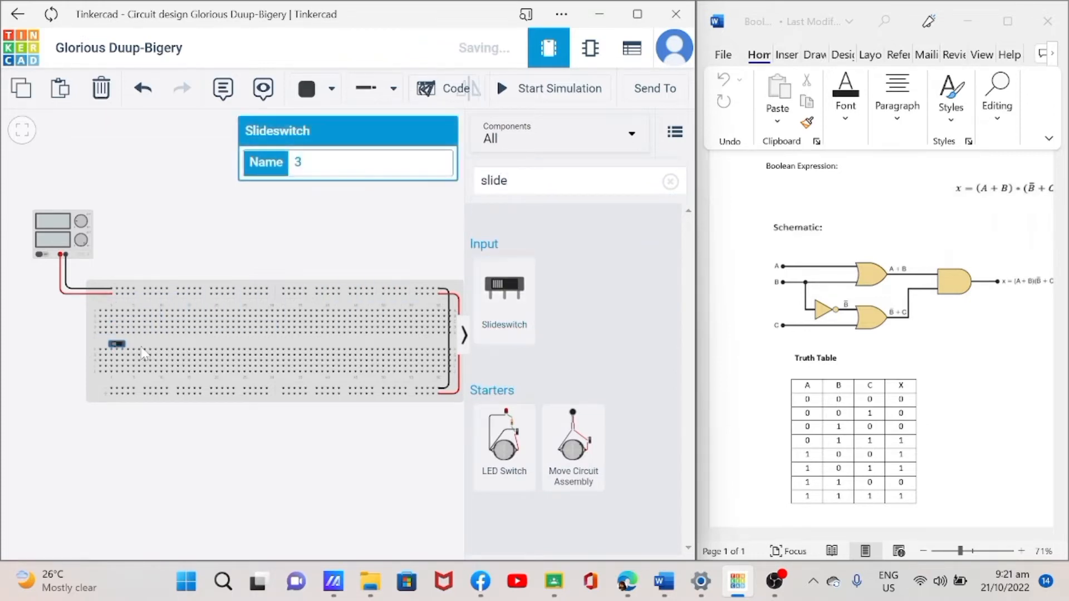
pyautogui.click(181, 224)
# Step: Copy the slideswitch and paste two more in a row to its right on the breadboard
pyautogui.click(117, 344)
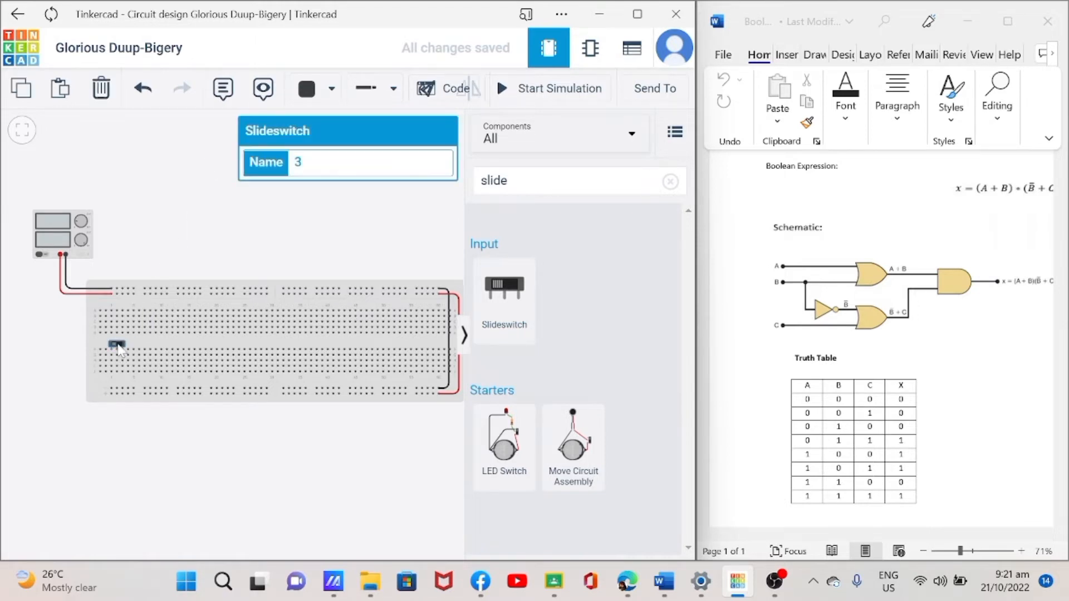
pyautogui.hotkey('ctrl', 'c')
pyautogui.hotkey('ctrl', 'v')
pyautogui.click(141, 348)
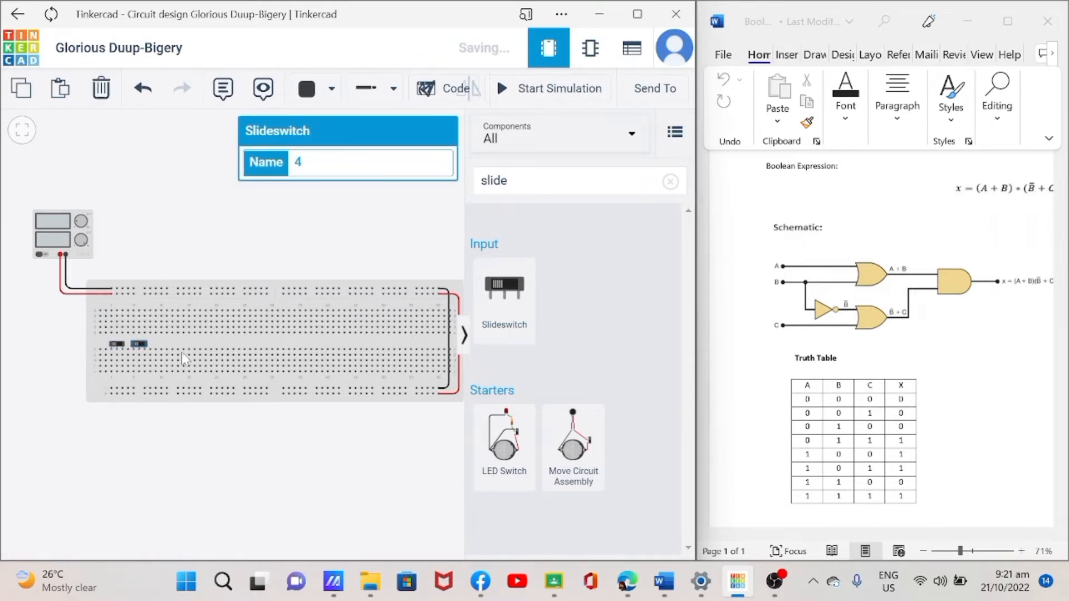
pyautogui.hotkey('ctrl', 'v')
pyautogui.click(164, 347)
pyautogui.click(265, 344)
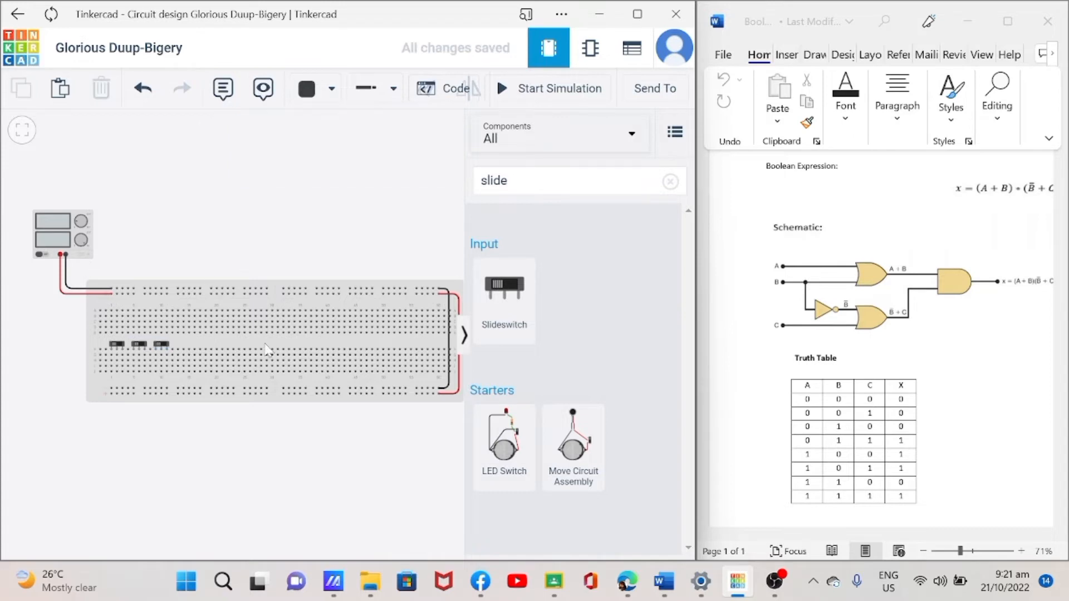
# Step: Search for "74hc04" and place the Hex Inverter across the breadboard's centre gap, right of the slideswitches
pyautogui.click(670, 182)
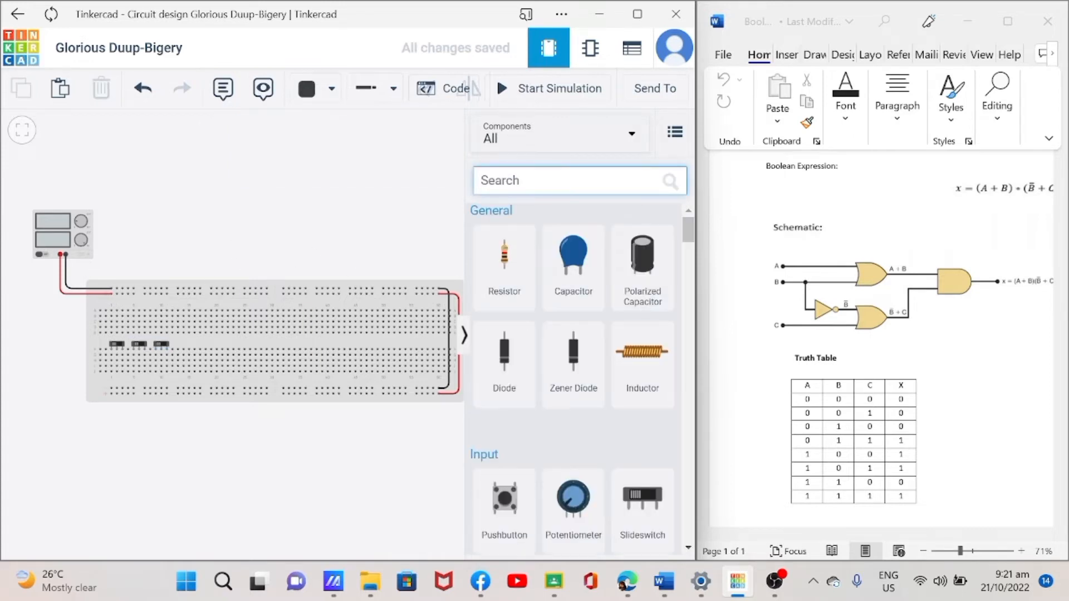
pyautogui.write('74')
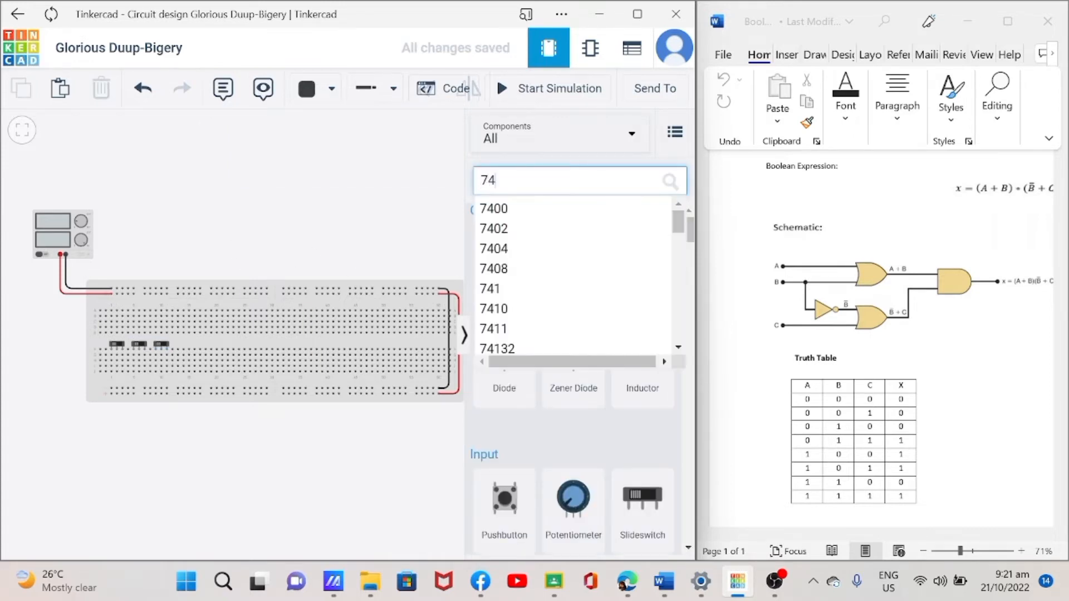
pyautogui.write('hc')
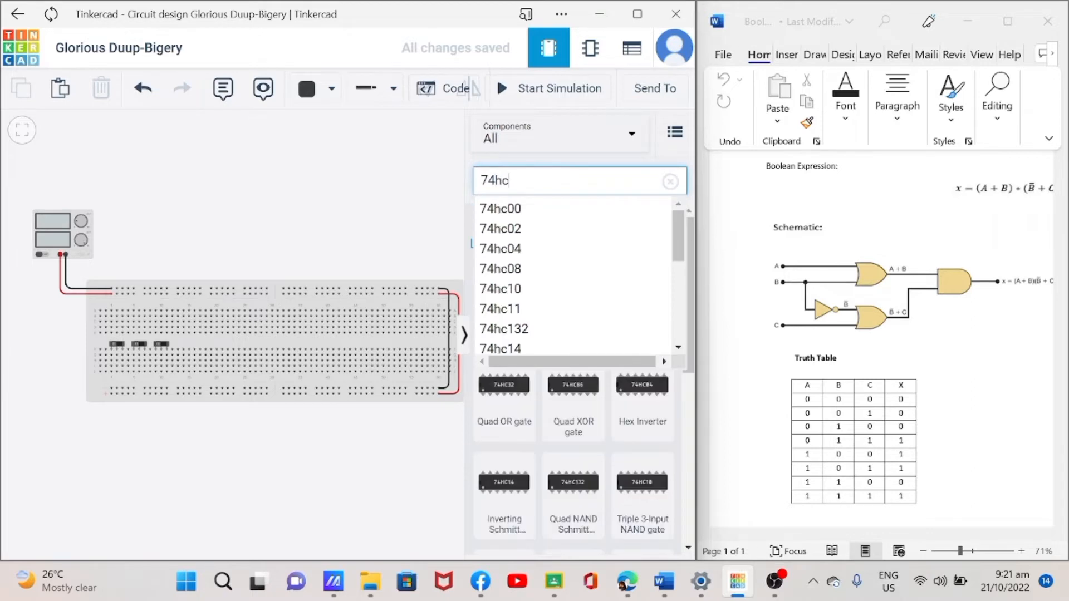
pyautogui.write('04')
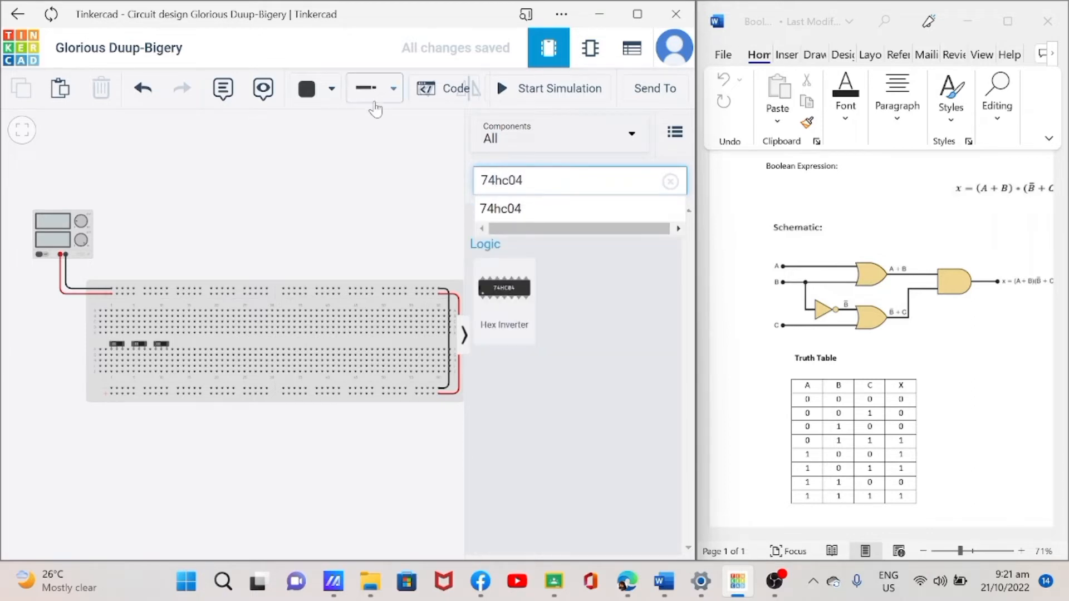
pyautogui.moveTo(522, 302); pyautogui.dragTo(210, 348)
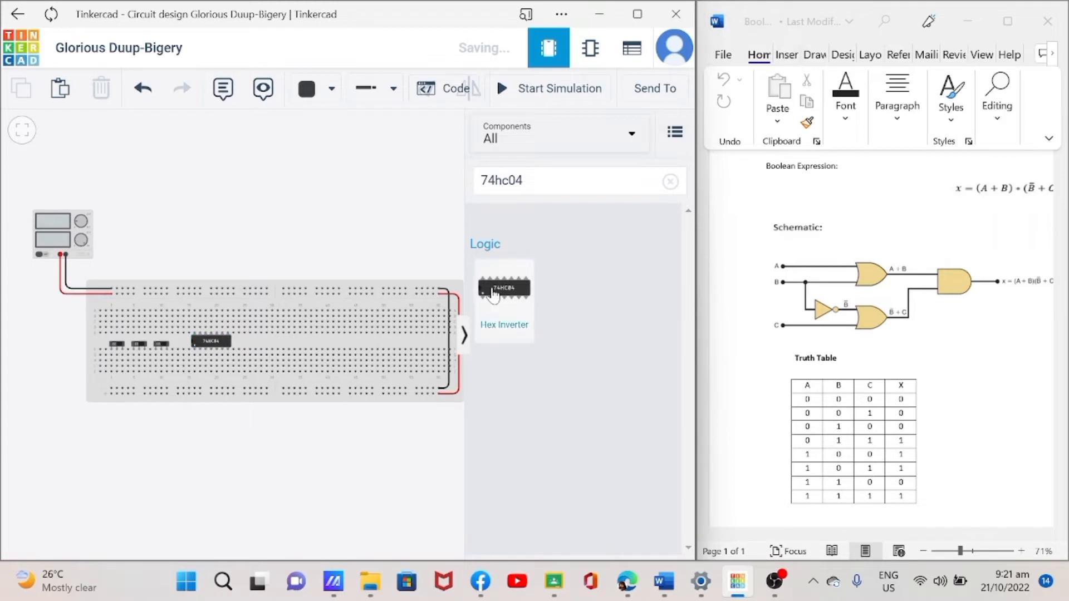
# Step: Search for "74hc32" and place the Quad OR gate across the breadboard's centre gap, right of the Hex Inverter
pyautogui.click(523, 180)
pyautogui.press('BackSpace')
pyautogui.press('BackSpace')
pyautogui.write('32')
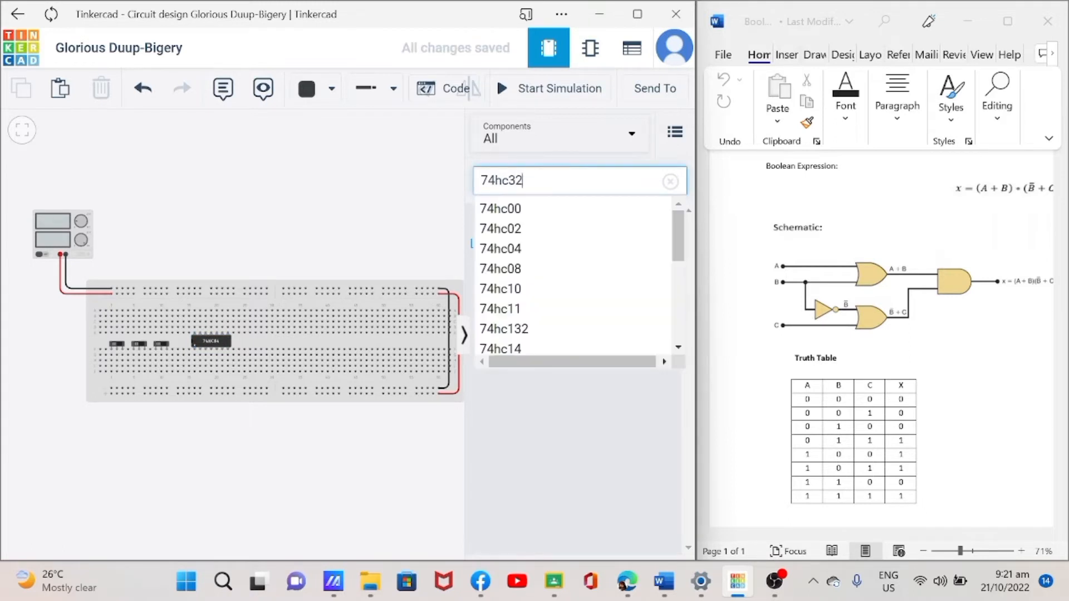
pyautogui.moveTo(506, 303); pyautogui.dragTo(267, 348)
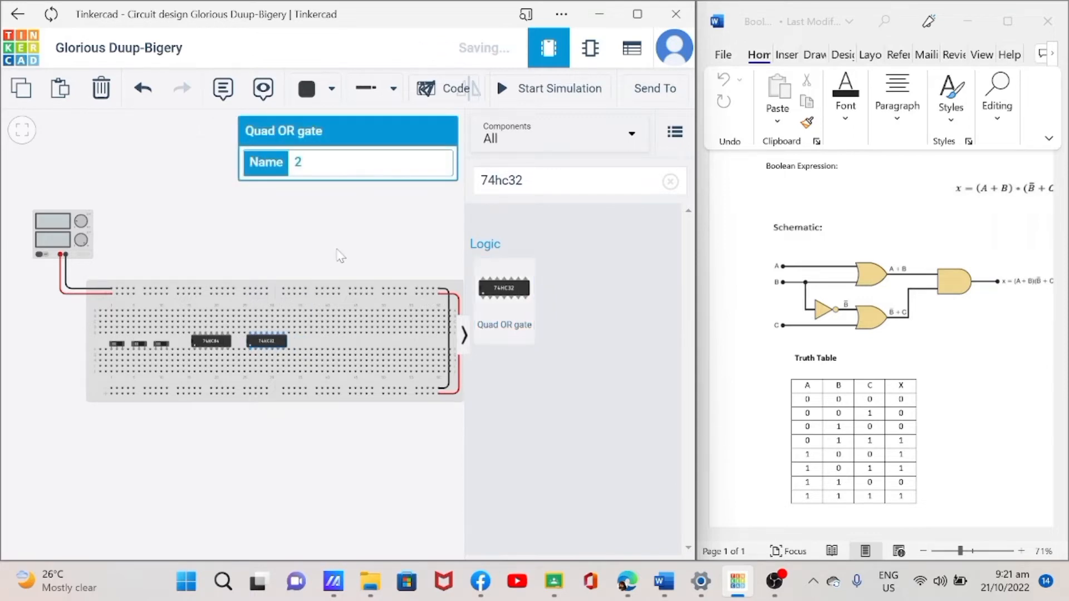
pyautogui.click(341, 253)
# Step: Search for "74hc08" and place the Quad AND gate across the centre gap, right of the Quad OR gate
pyautogui.press('BackSpace')
pyautogui.press('BackSpace')
pyautogui.write('0')
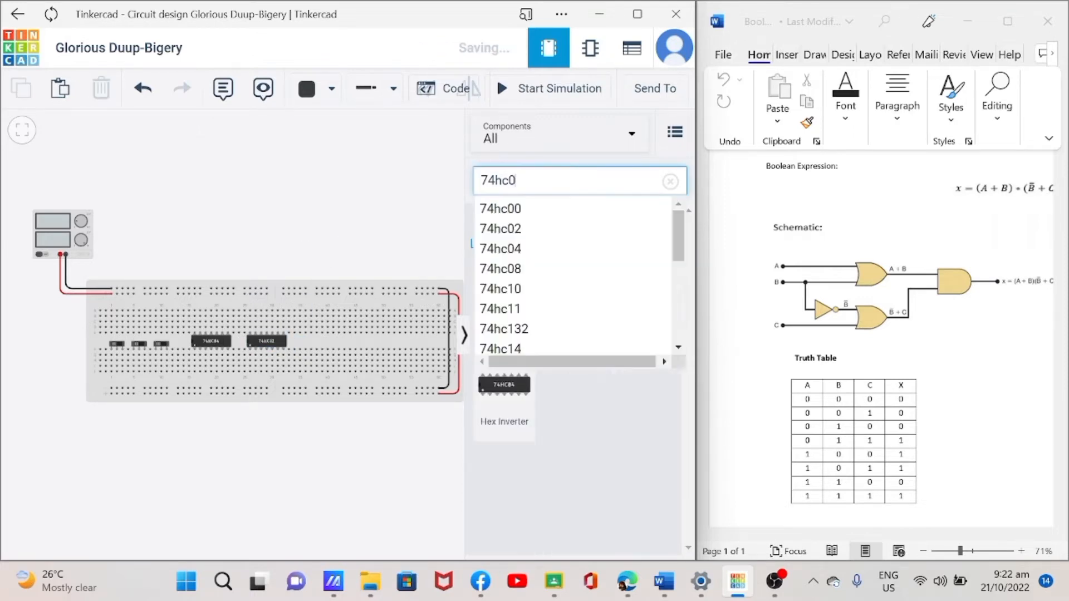
pyautogui.write('8')
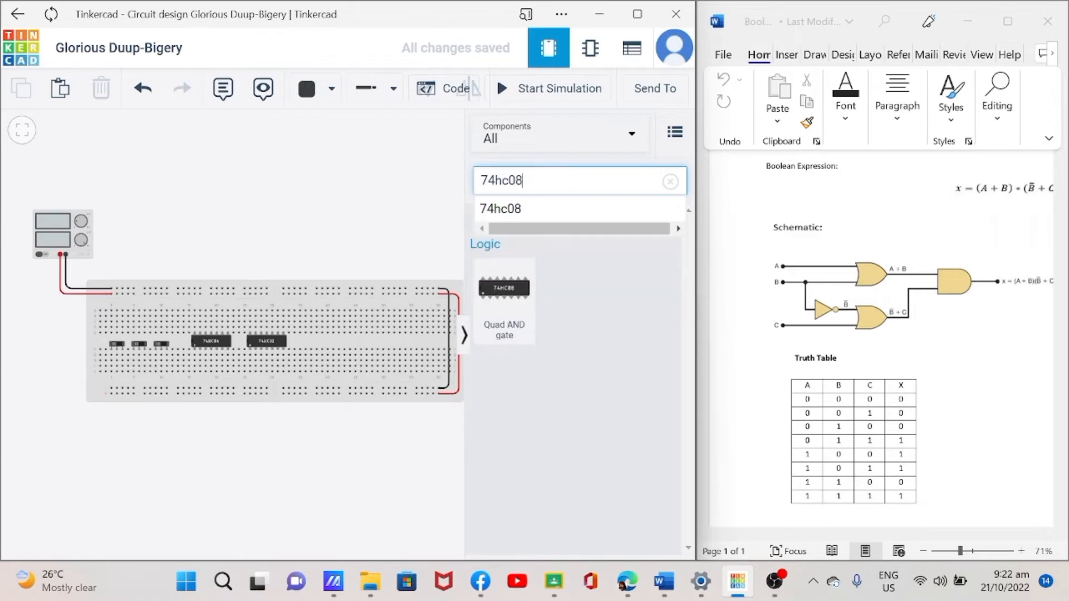
pyautogui.click(560, 207)
pyautogui.moveTo(520, 295); pyautogui.dragTo(334, 348)
pyautogui.click(320, 340)
pyautogui.click(321, 340)
pyautogui.click(310, 454)
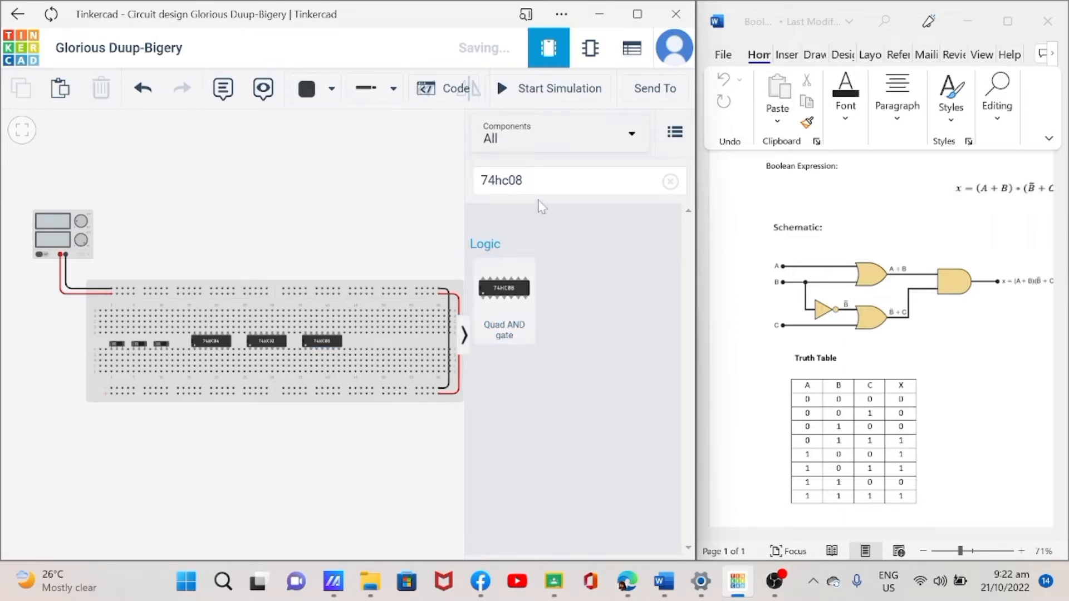
# Step: Hide the components library and wire the power pin of each of the three chips to the upper positive rail in red
pyautogui.click(464, 335)
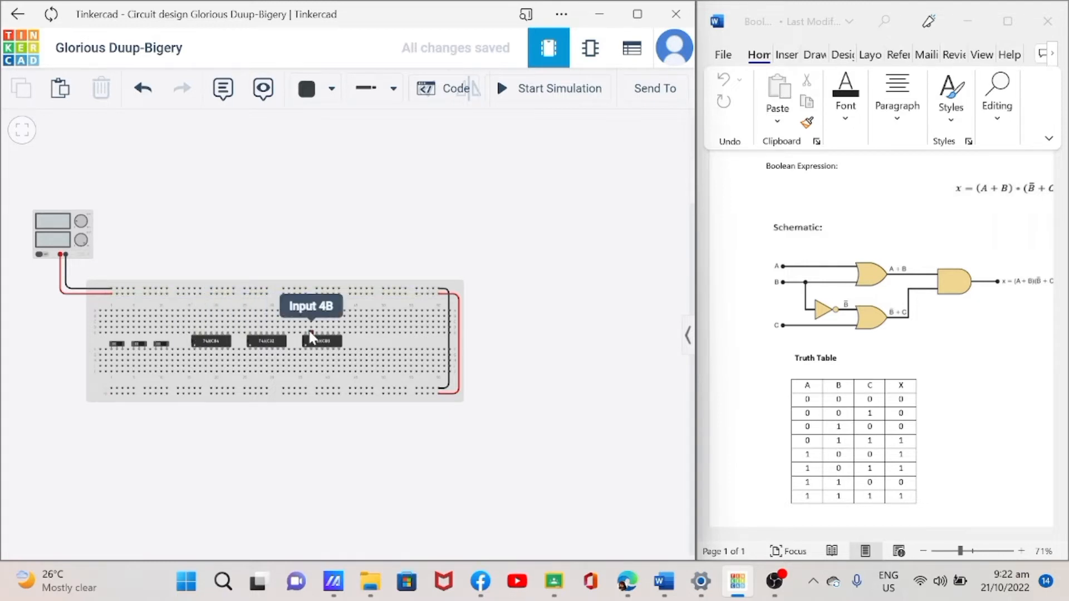
pyautogui.click(330, 89)
pyautogui.click(327, 169)
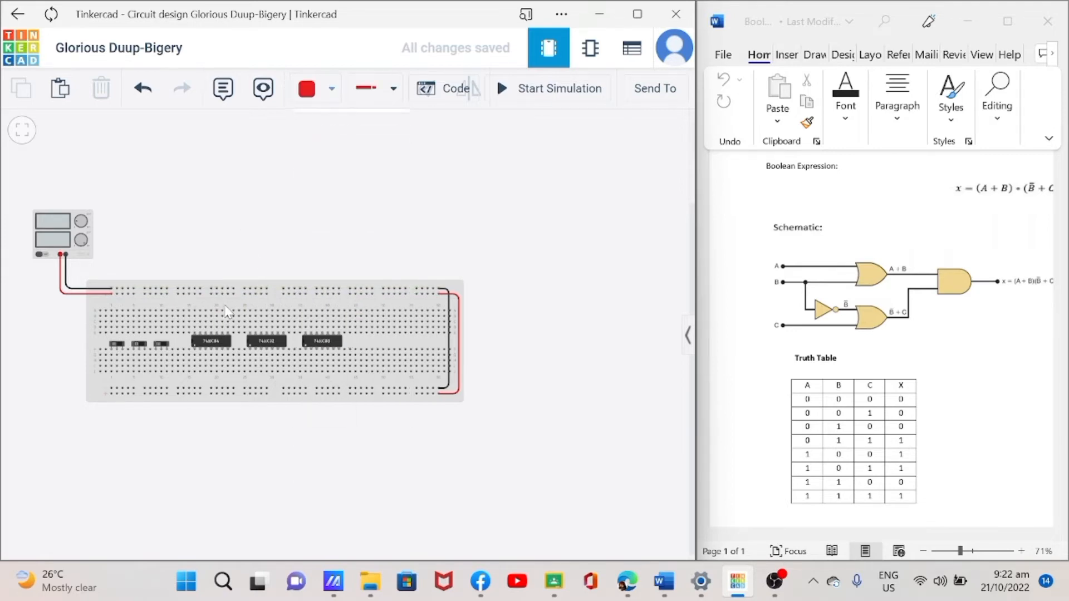
pyautogui.click(194, 310)
pyautogui.click(195, 294)
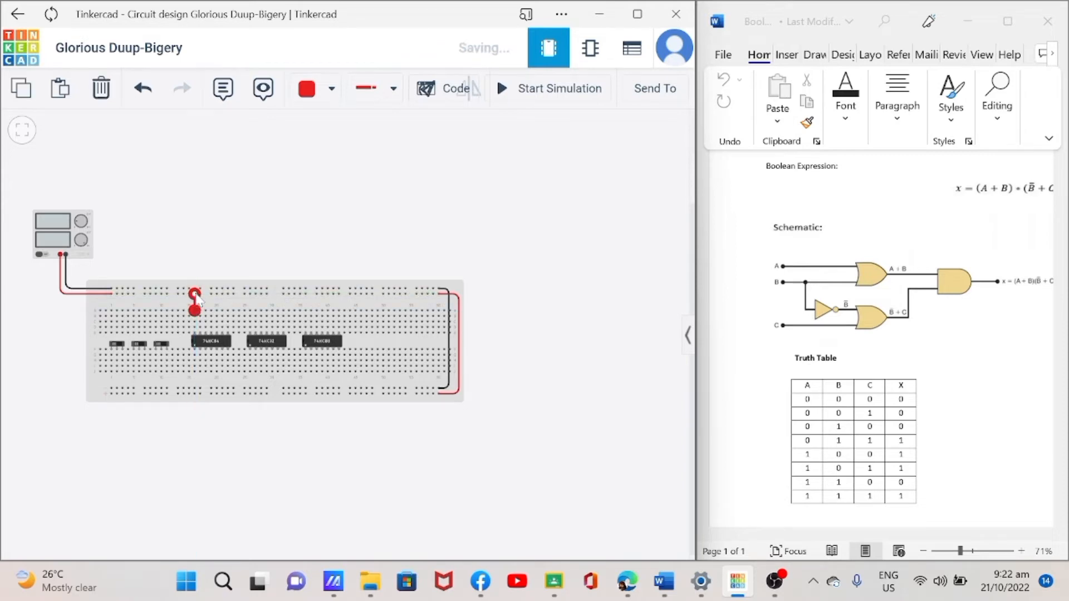
pyautogui.click(250, 310)
pyautogui.click(250, 294)
pyautogui.click(306, 292)
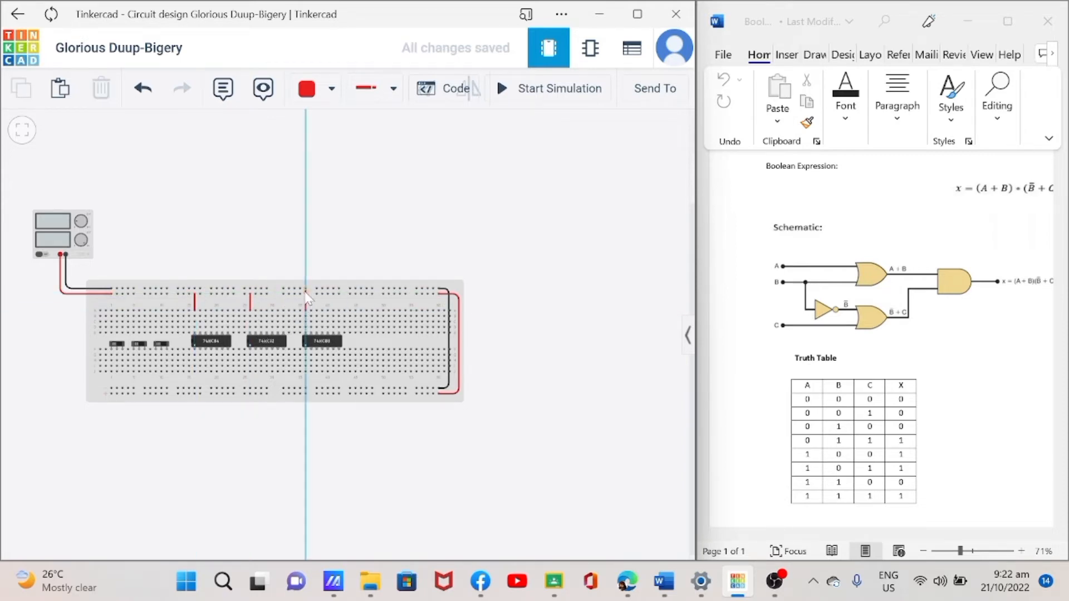
pyautogui.click(305, 310)
pyautogui.click(351, 256)
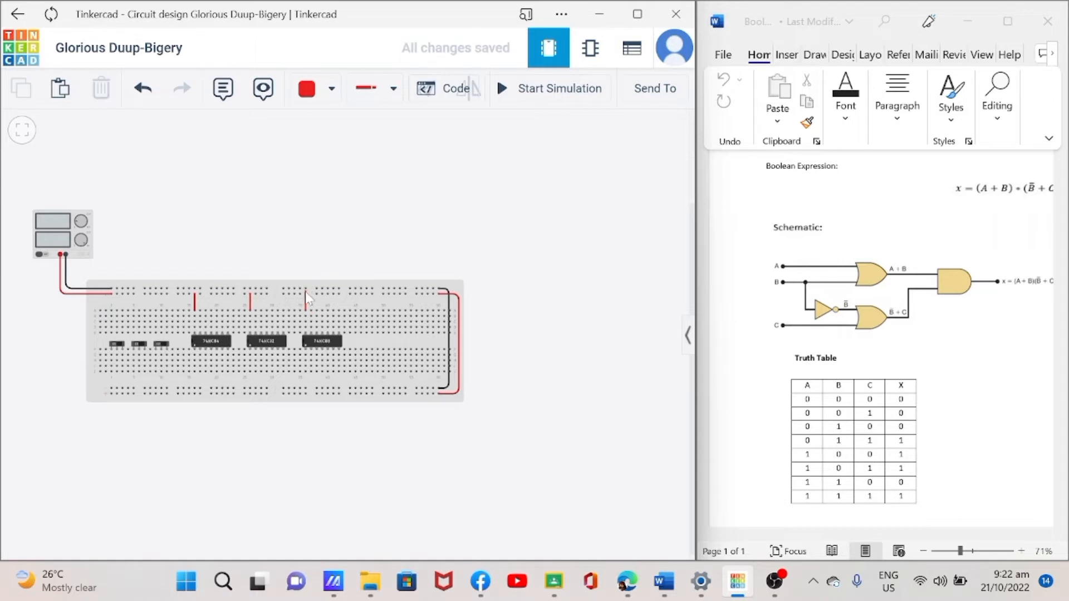
# Step: Delete the Quad AND gate's red power wire and redraw it from the power pin's column to the upper positive rail
pyautogui.click(306, 293)
pyautogui.press('Delete')
pyautogui.click(306, 311)
pyautogui.click(305, 293)
pyautogui.click(351, 257)
# Step: Connect the ground pins of the three logic chips to the lower negative rail with short vertical black wires
pyautogui.click(331, 88)
pyautogui.click(326, 139)
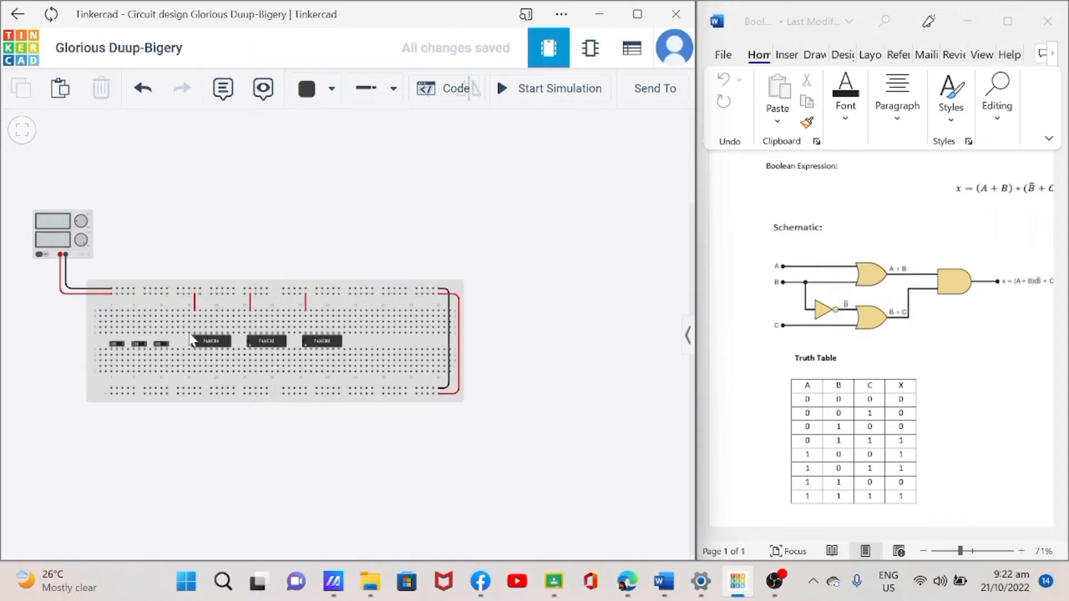
pyautogui.click(228, 356)
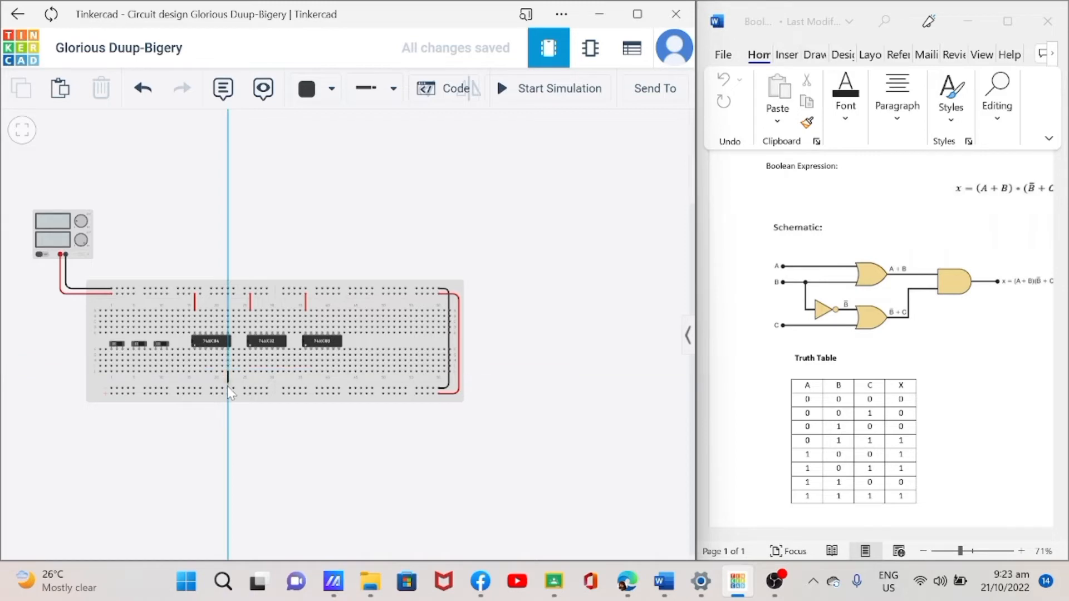
pyautogui.click(229, 391)
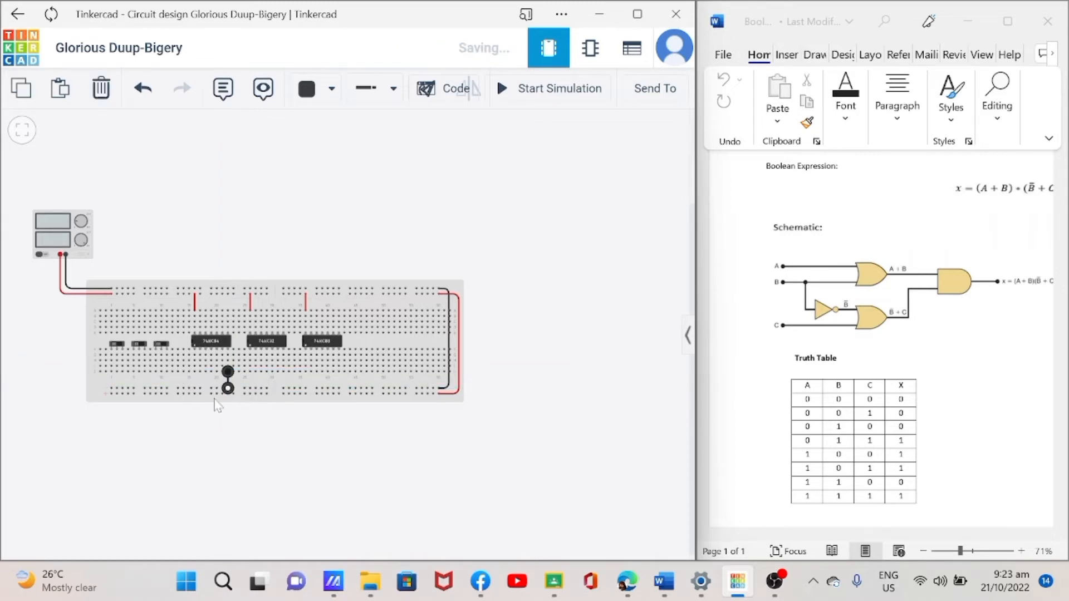
pyautogui.click(284, 372)
pyautogui.click(284, 389)
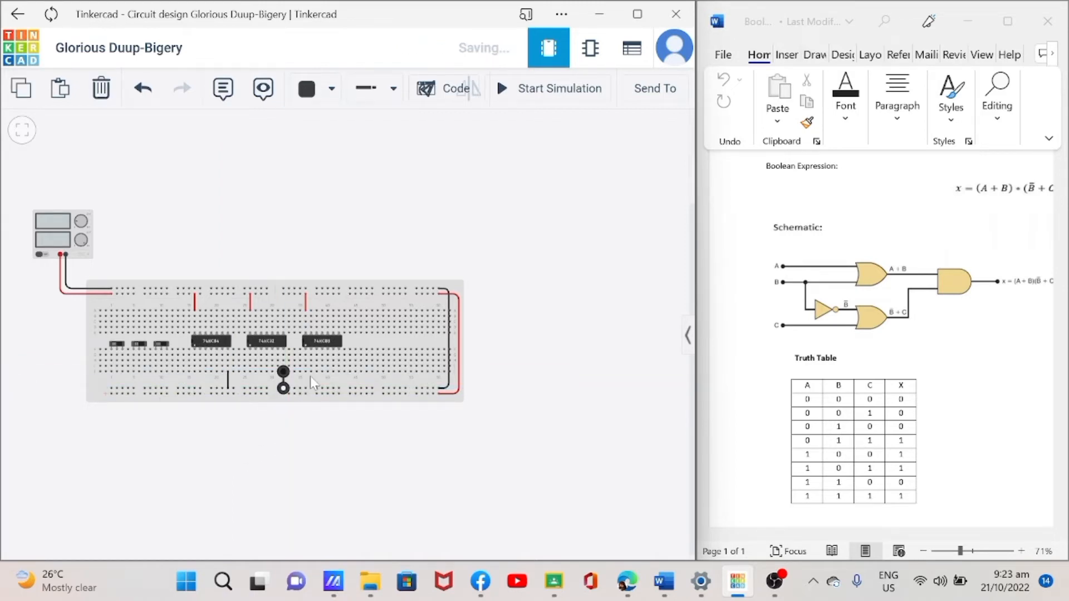
pyautogui.click(339, 372)
pyautogui.click(339, 388)
pyautogui.click(323, 455)
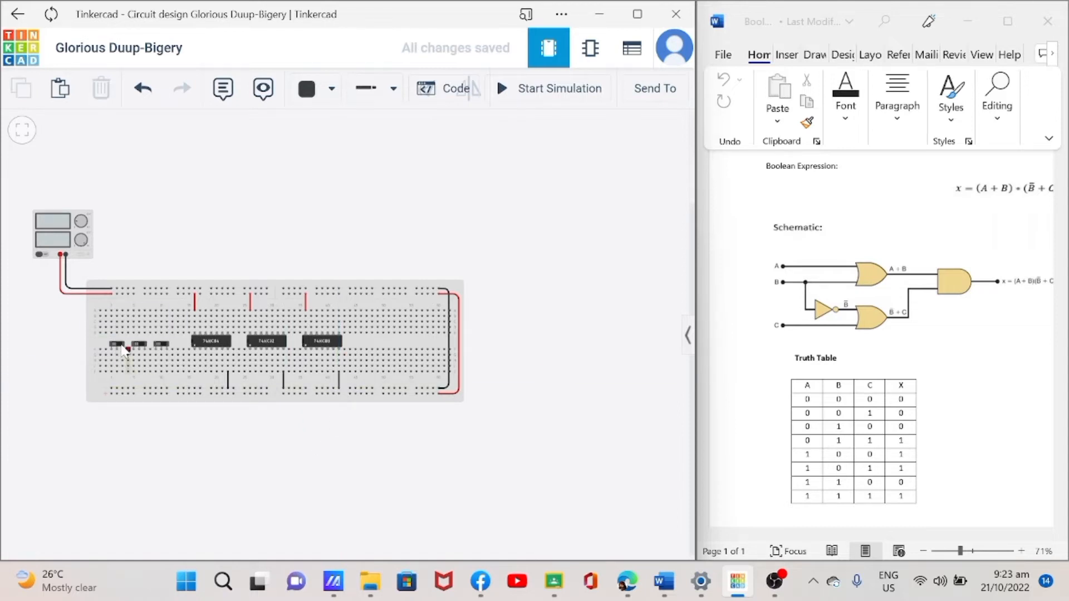
# Step: Connect the right-hand terminal of each of the three slideswitches to the lower negative rail with black wires
pyautogui.click(121, 347)
pyautogui.click(123, 388)
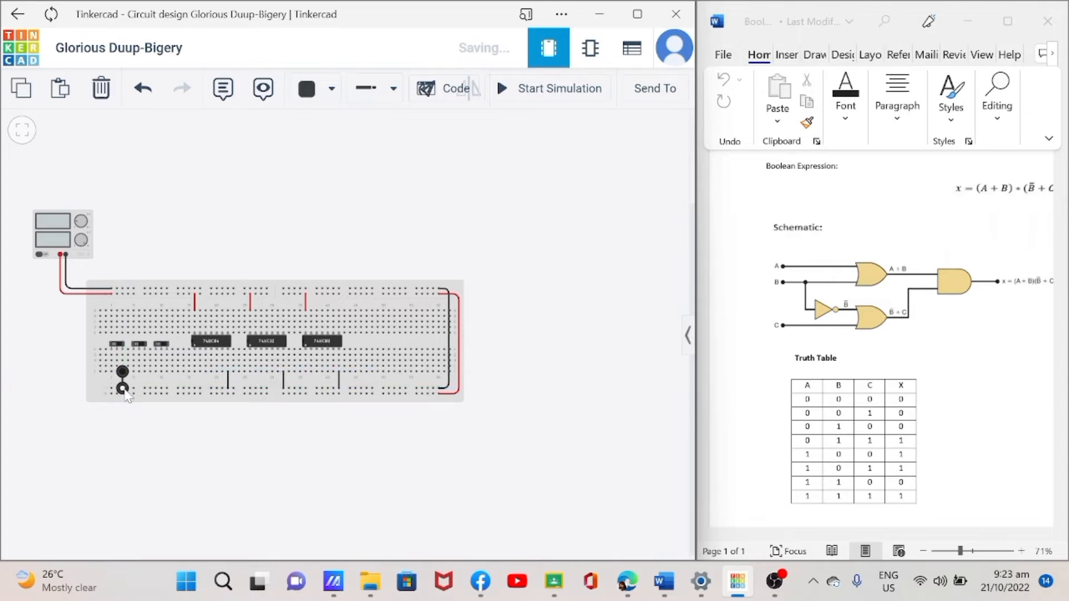
pyautogui.click(145, 372)
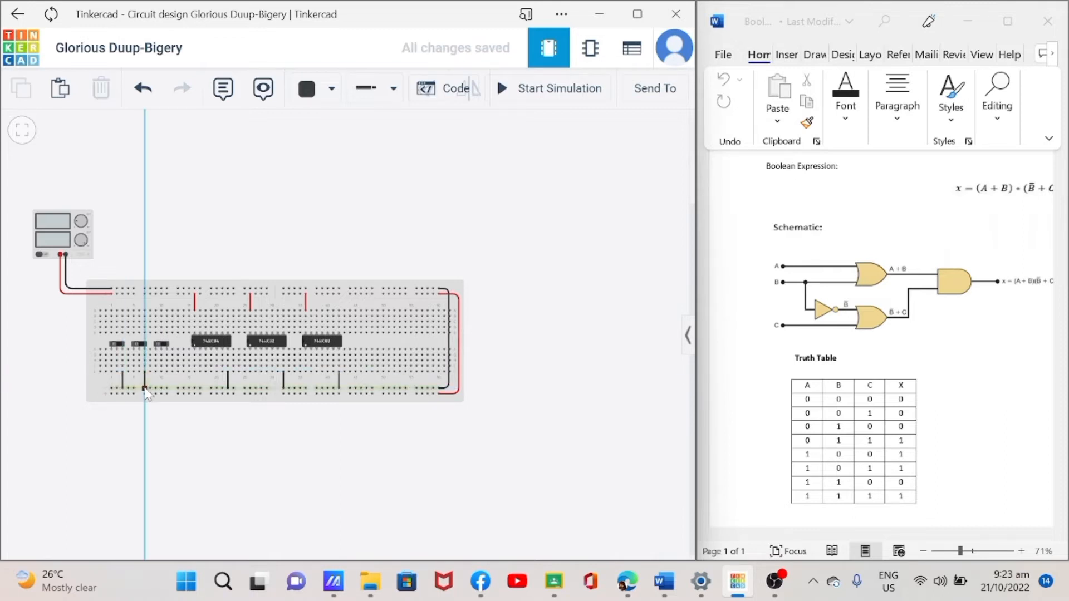
pyautogui.click(145, 388)
pyautogui.click(167, 372)
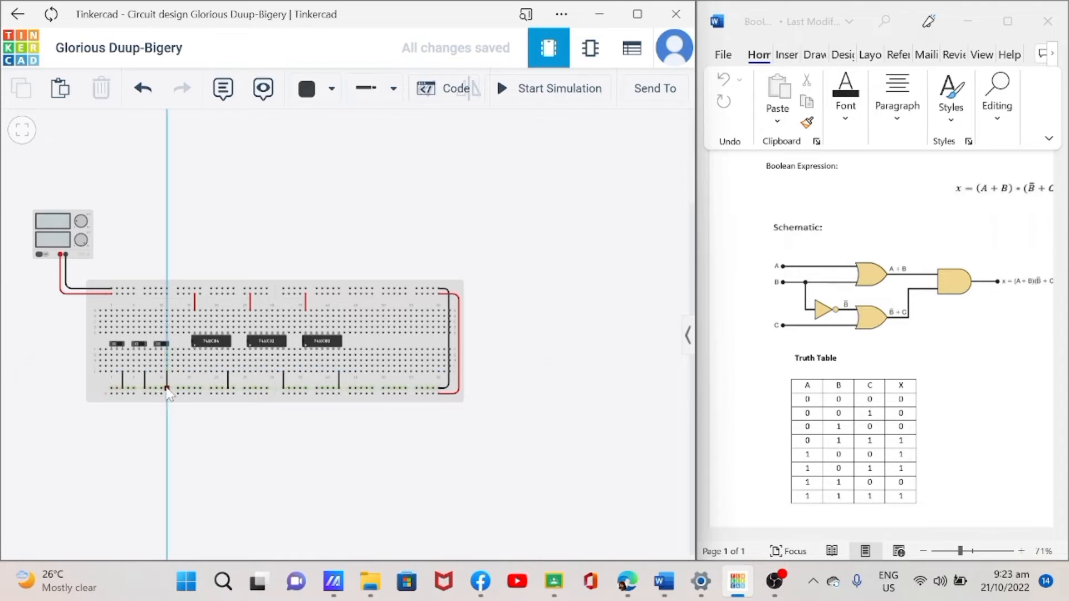
pyautogui.click(168, 388)
pyautogui.click(204, 250)
# Step: Connect the left-hand terminal of each of the three slideswitches to the lower positive rail with red wires
pyautogui.click(310, 88)
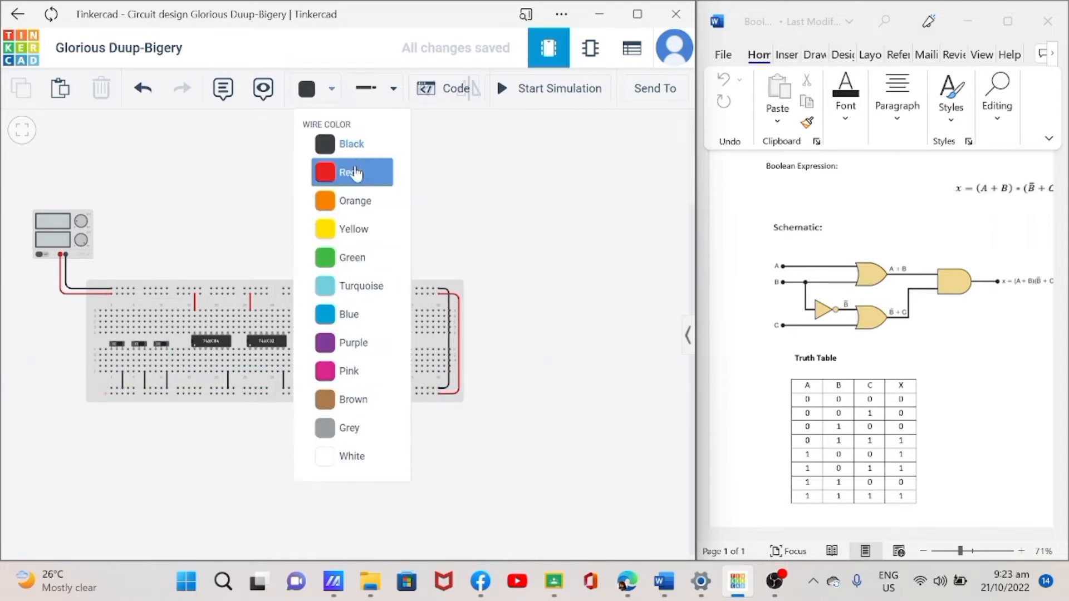
pyautogui.click(365, 172)
pyautogui.click(156, 371)
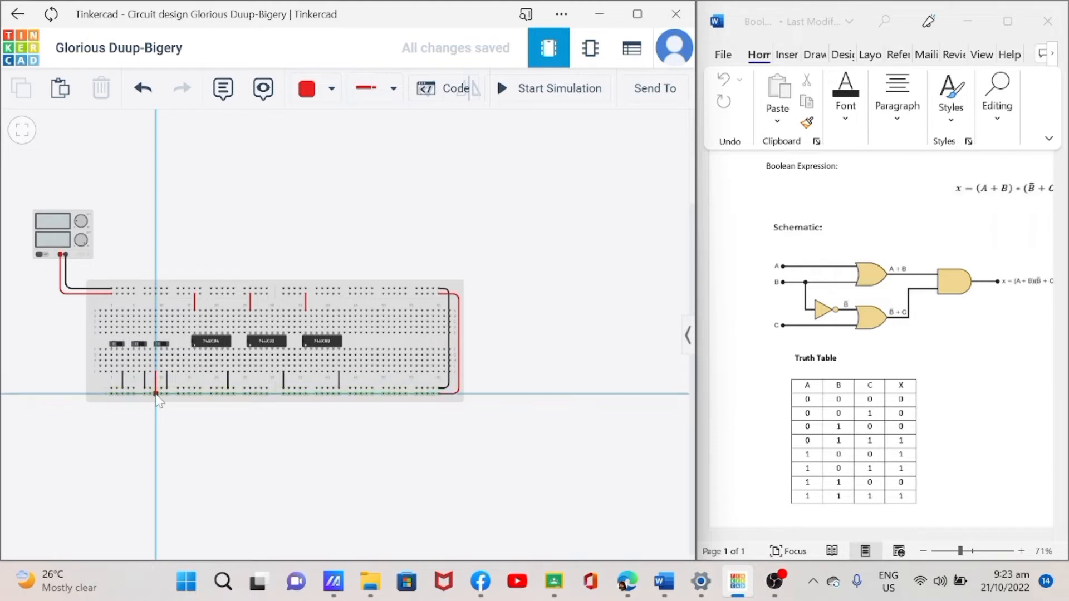
pyautogui.click(157, 392)
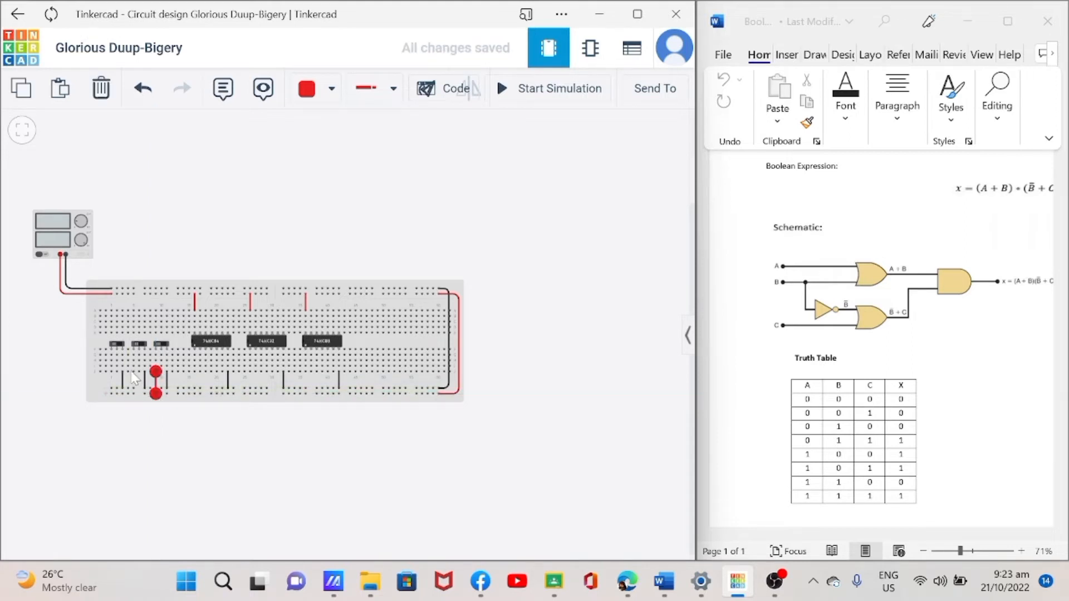
pyautogui.click(134, 372)
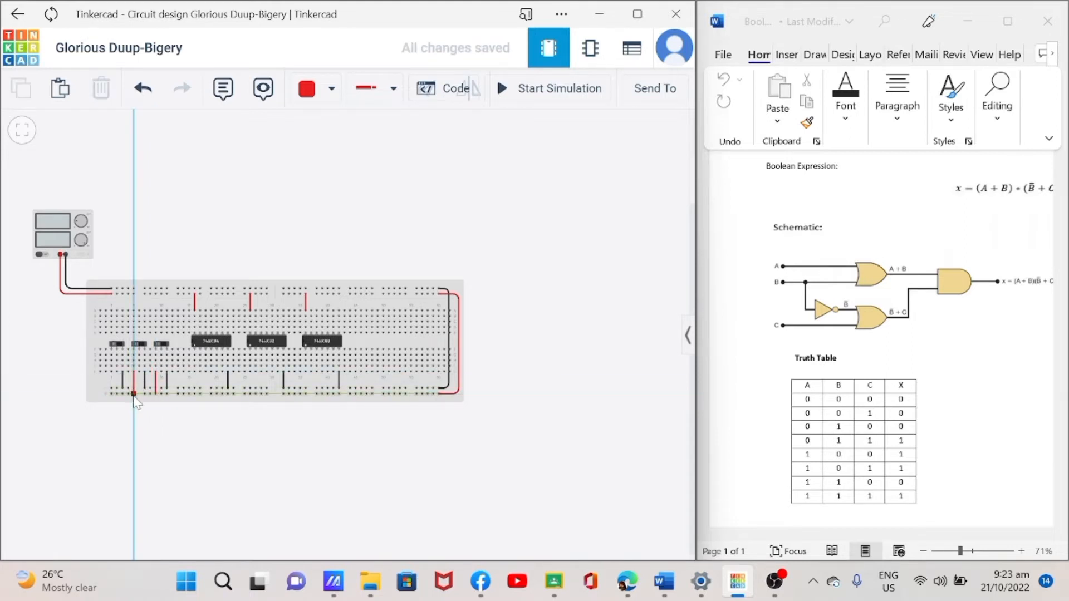
pyautogui.click(133, 394)
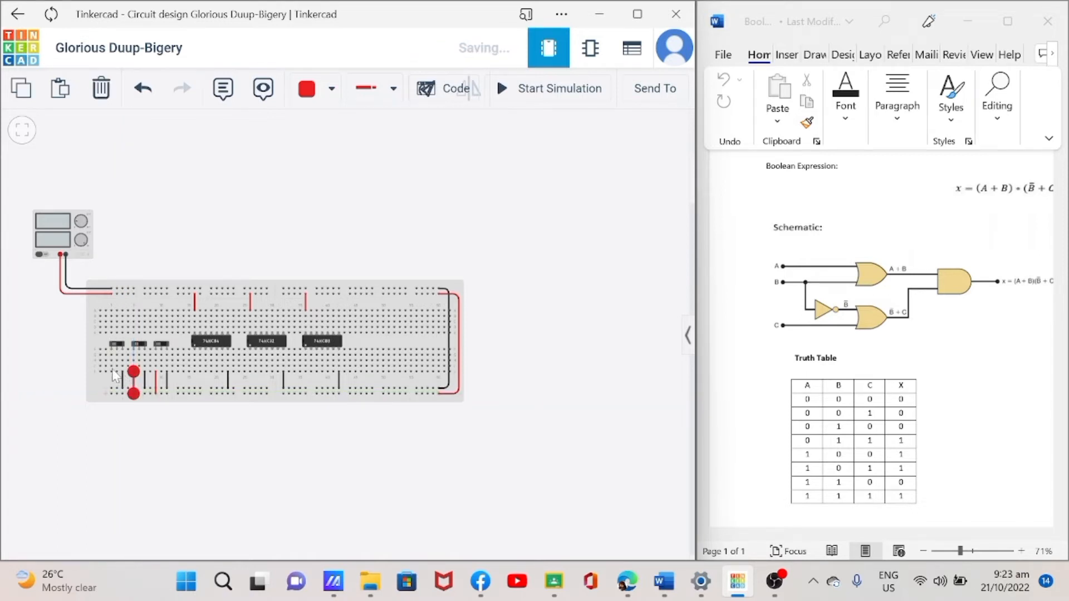
pyautogui.click(112, 372)
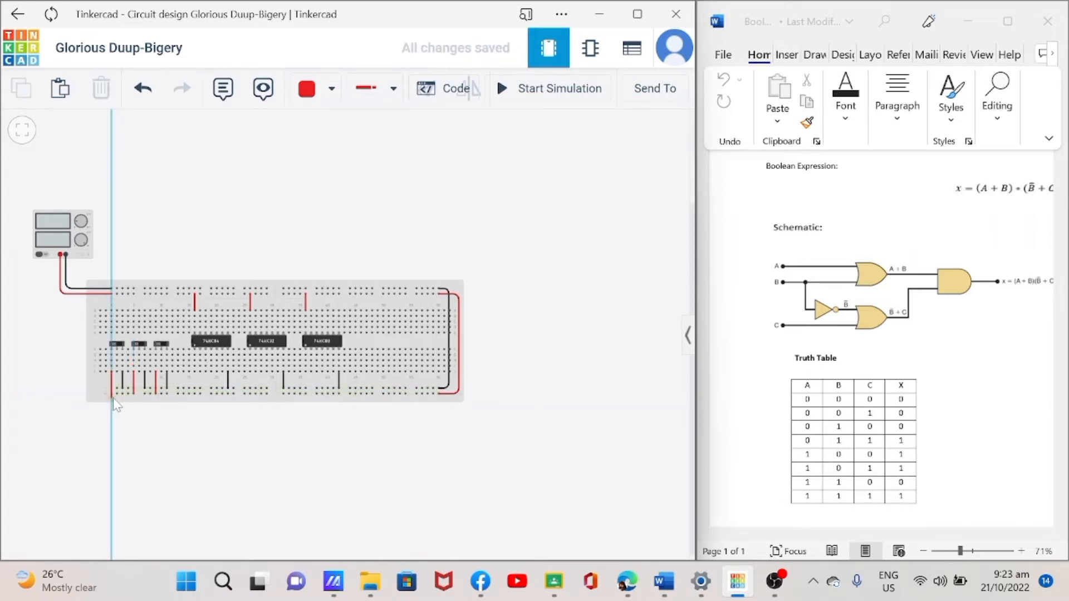
pyautogui.click(112, 394)
pyautogui.click(210, 437)
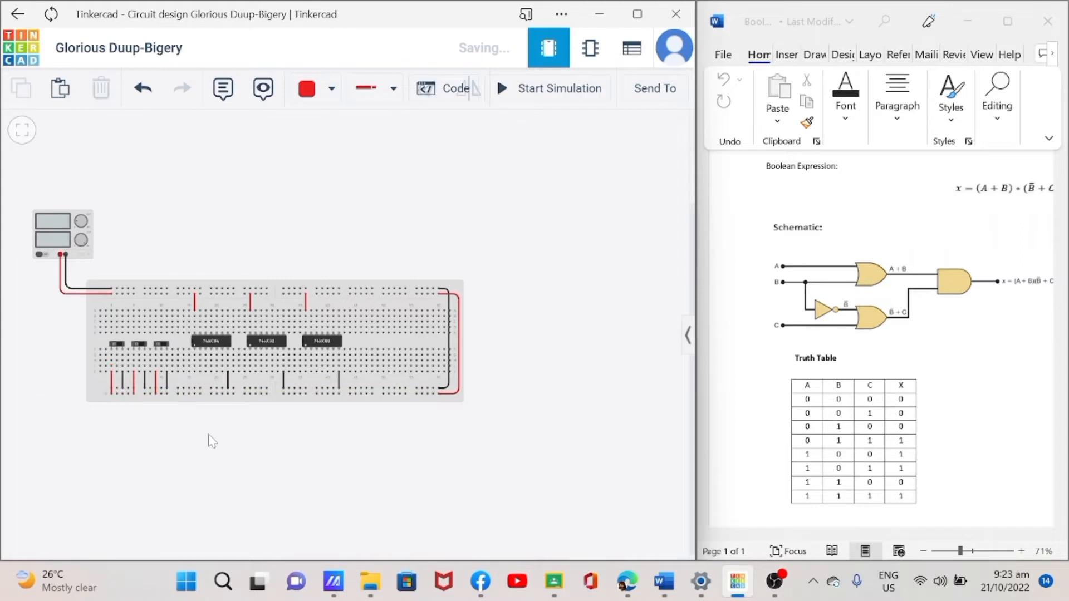
pyautogui.click(177, 365)
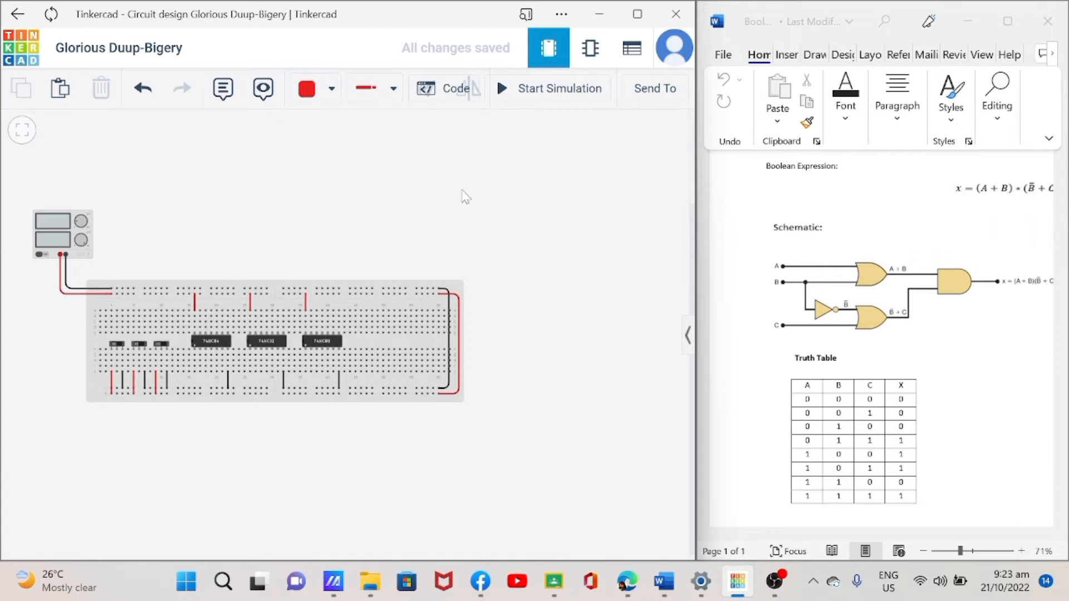
# Step: Clear the component search, search for "mul" and place a Multimeter above the breadboard
pyautogui.click(688, 335)
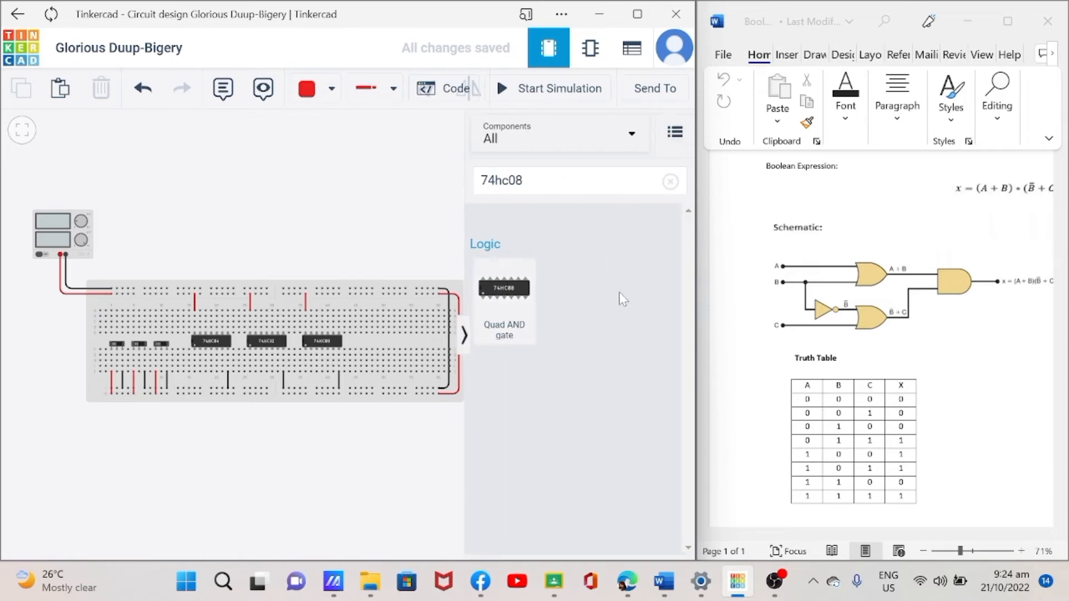
pyautogui.click(671, 181)
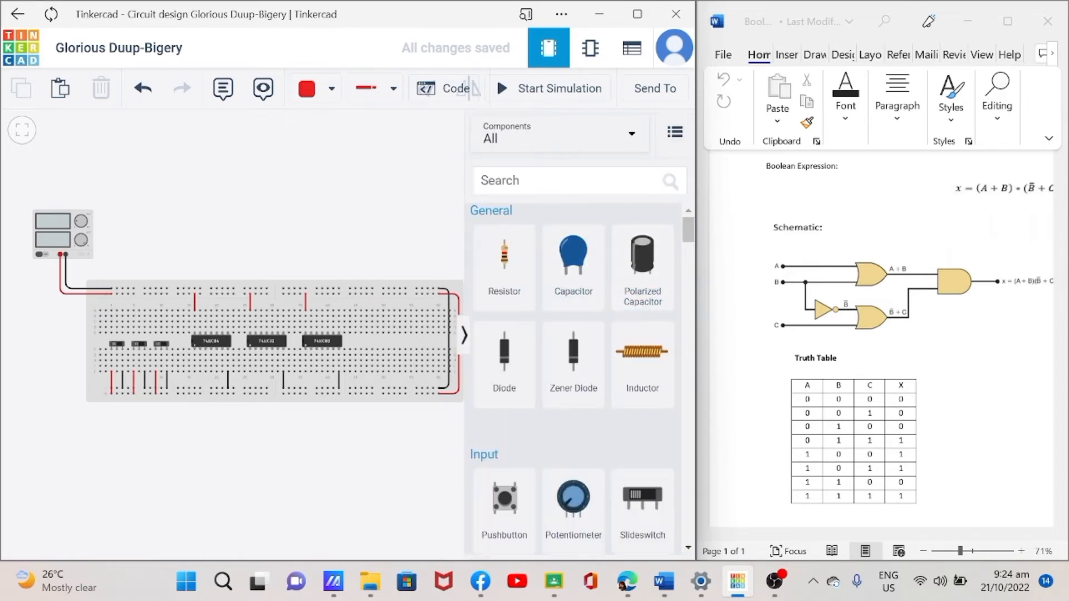
pyautogui.click(561, 181)
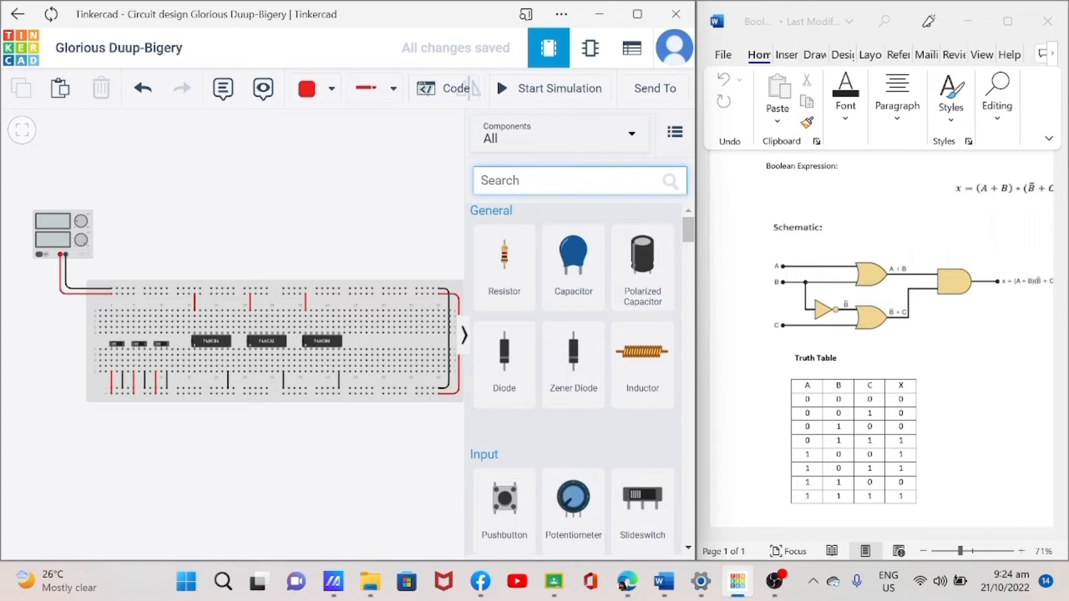
pyautogui.write('mul')
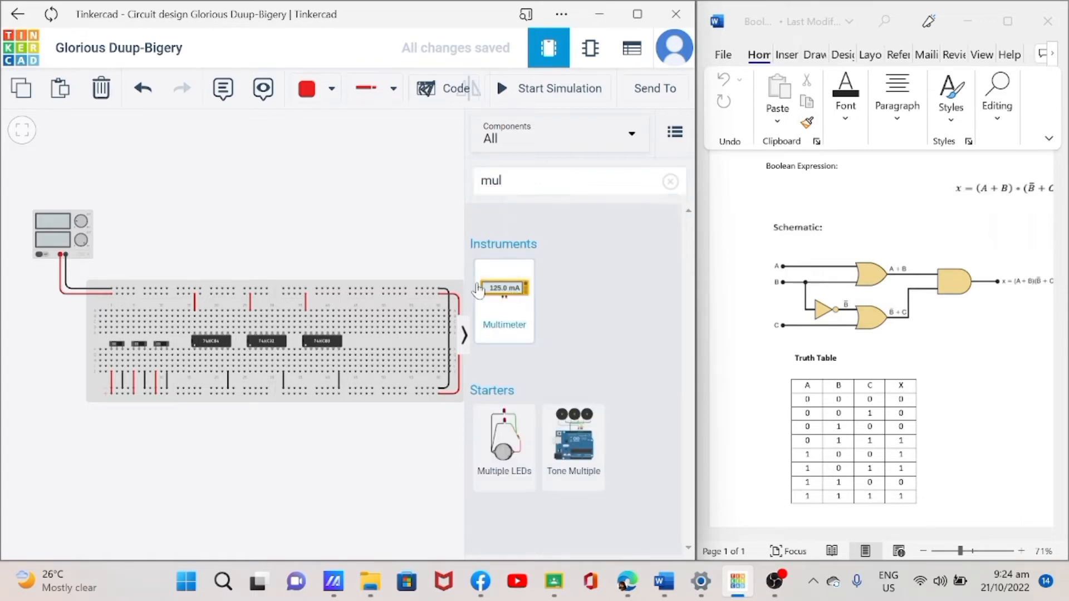
pyautogui.moveTo(504, 287); pyautogui.dragTo(249, 184)
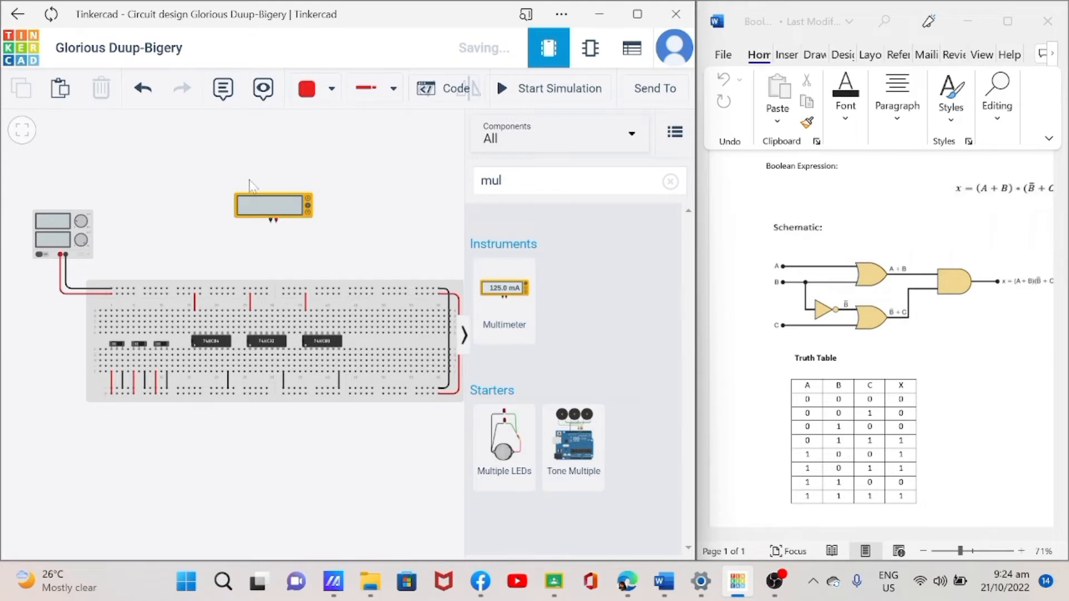
# Step: Wire the multimeter's negative terminal to the upper negative rail in black and its positive terminal to the upper positive rail in red
pyautogui.click(273, 220)
pyautogui.click(223, 289)
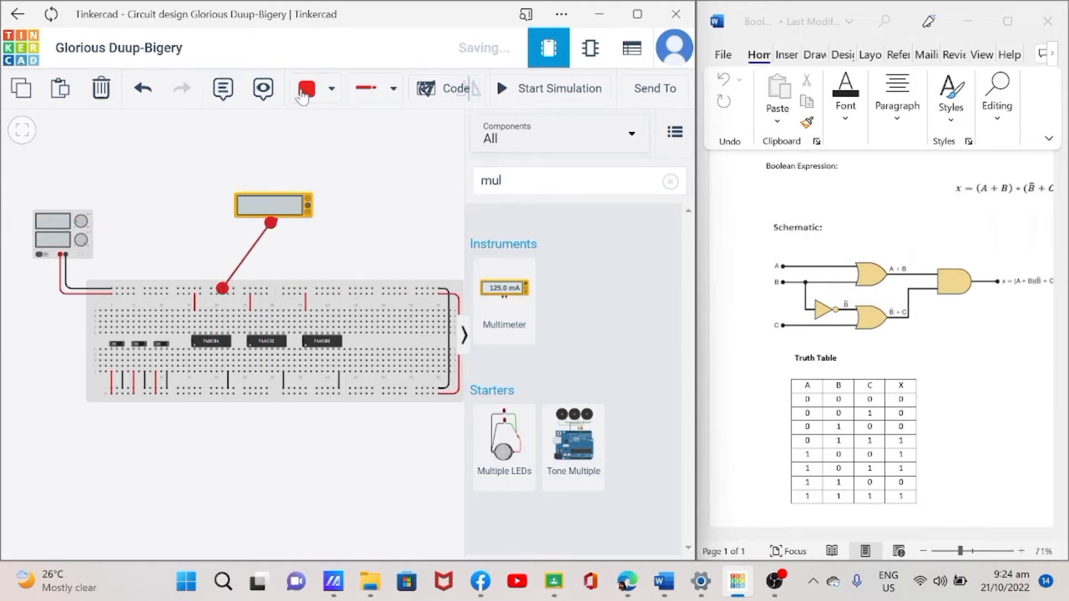
pyautogui.click(307, 89)
pyautogui.click(315, 135)
pyautogui.click(275, 221)
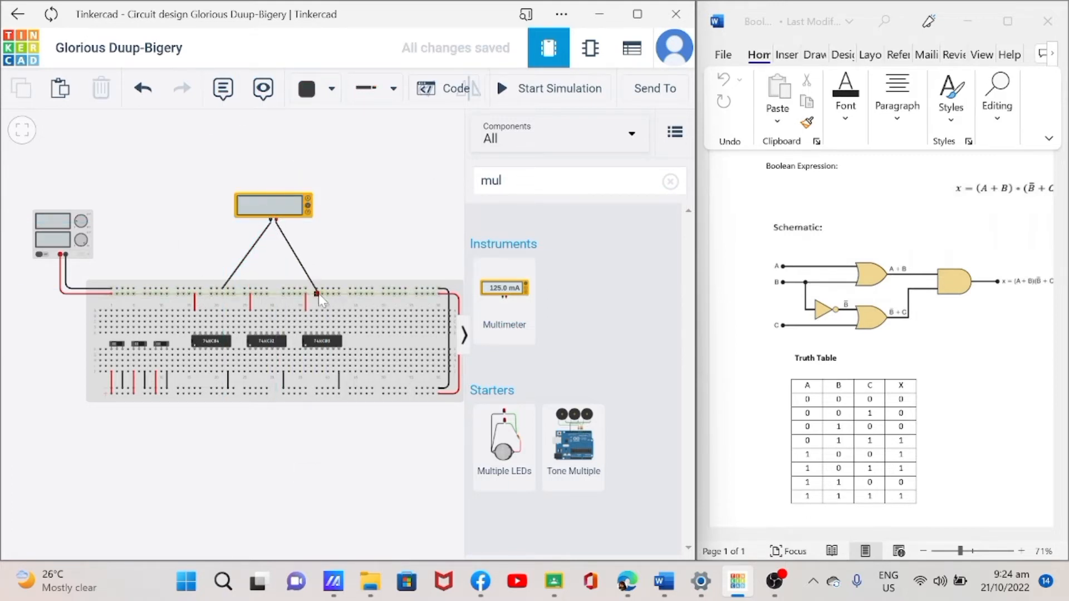
pyautogui.click(333, 295)
pyautogui.click(311, 90)
pyautogui.click(334, 172)
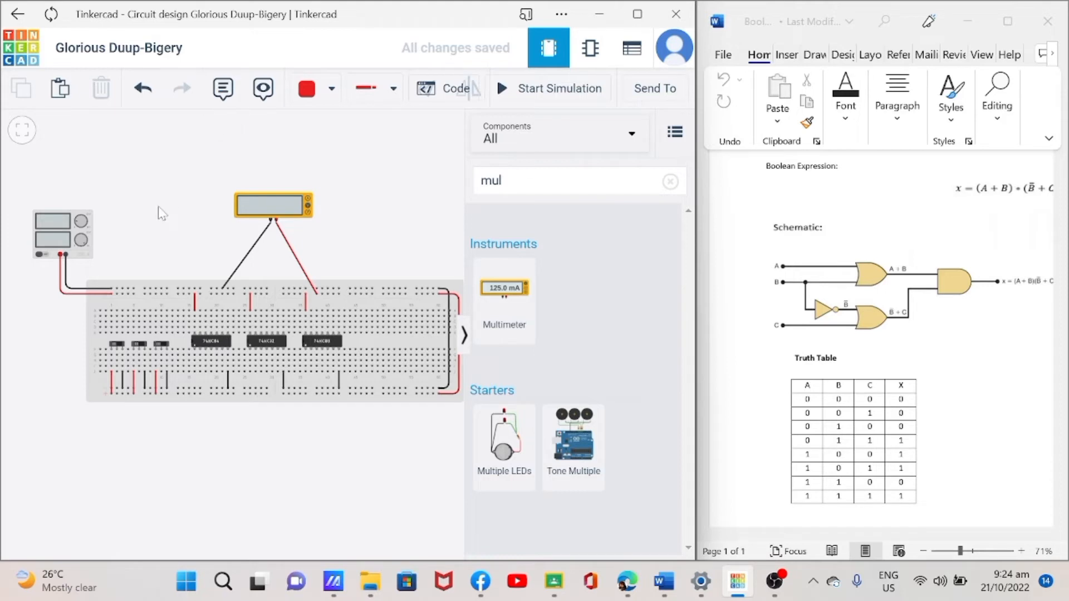
# Step: Add a note reading "A" to the first slideswitch on the breadboard
pyautogui.click(222, 88)
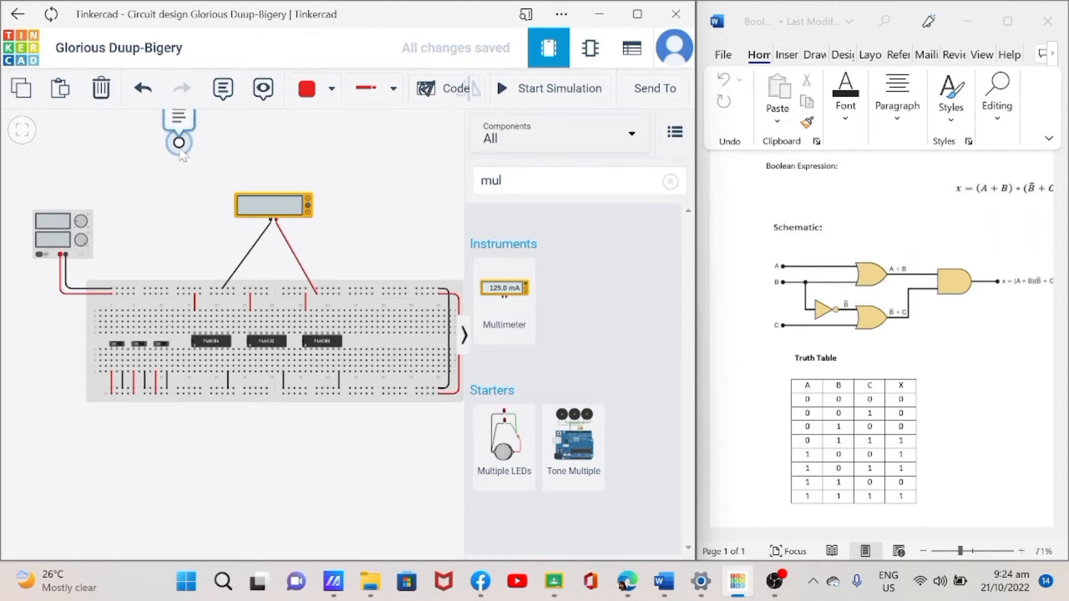
pyautogui.click(117, 332)
pyautogui.hotkey('ctrl', 'a')
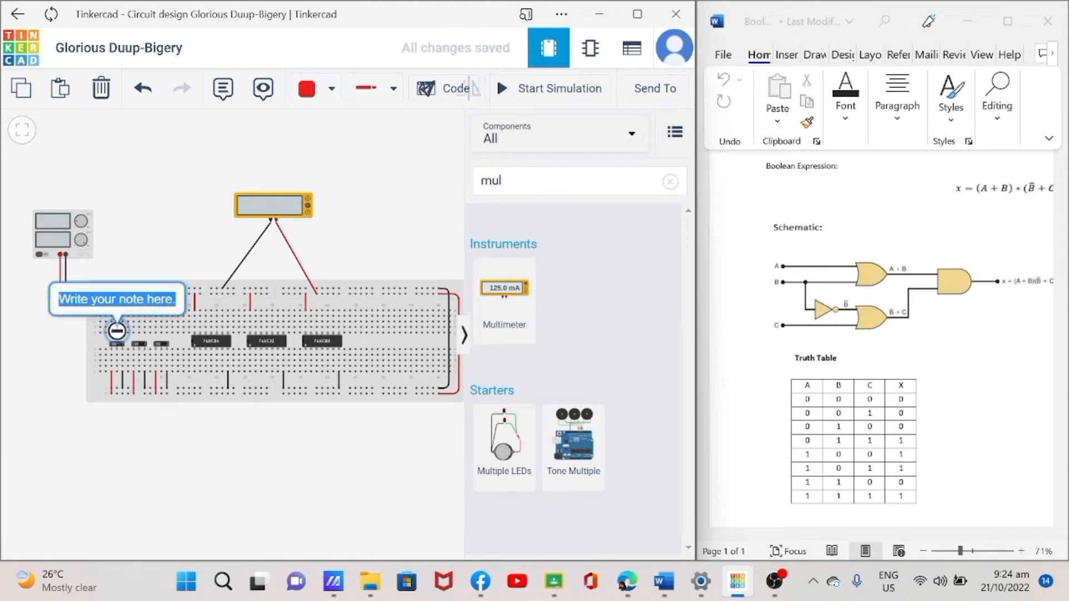
pyautogui.write('A')
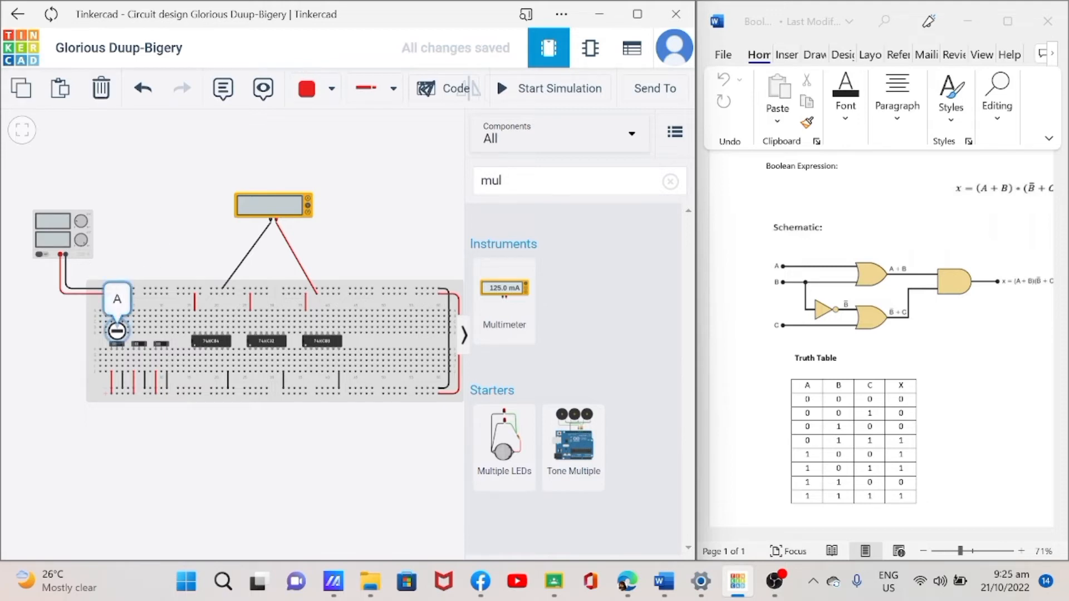
# Step: Paste two copies of the A note onto the second and third slideswitches and change their text to "B" and "C"
pyautogui.hotkey('ctrl', 'v')
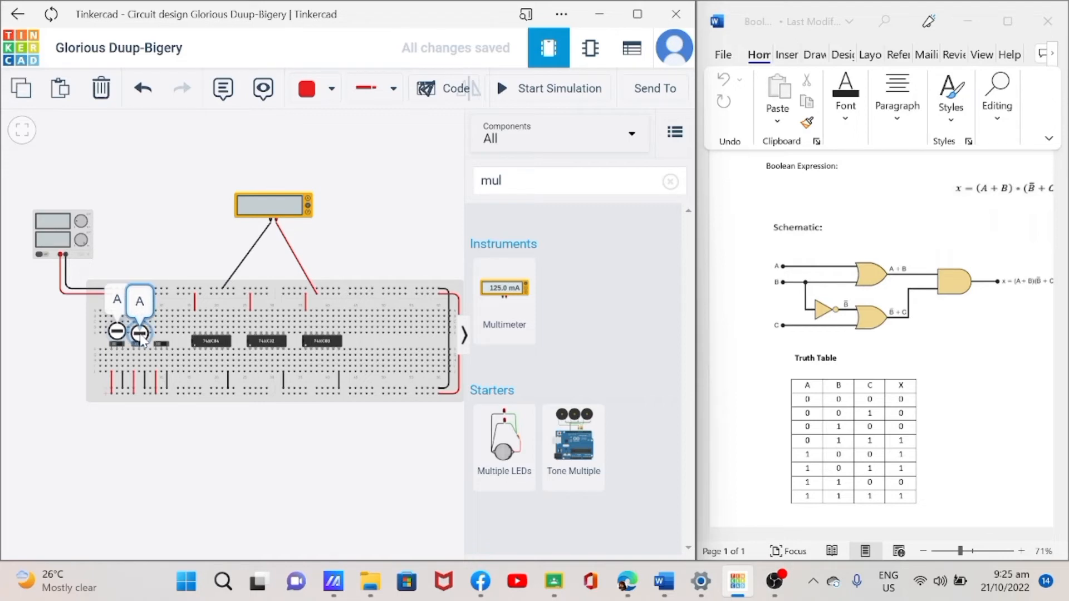
pyautogui.hotkey('ctrl', 'v')
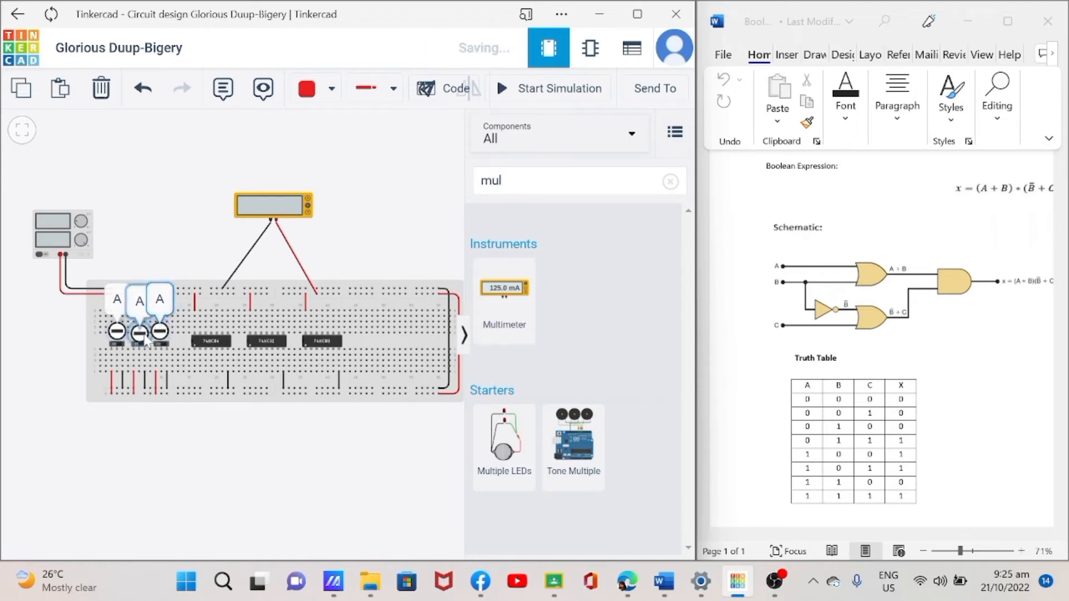
pyautogui.doubleClick(139, 300)
pyautogui.write('B')
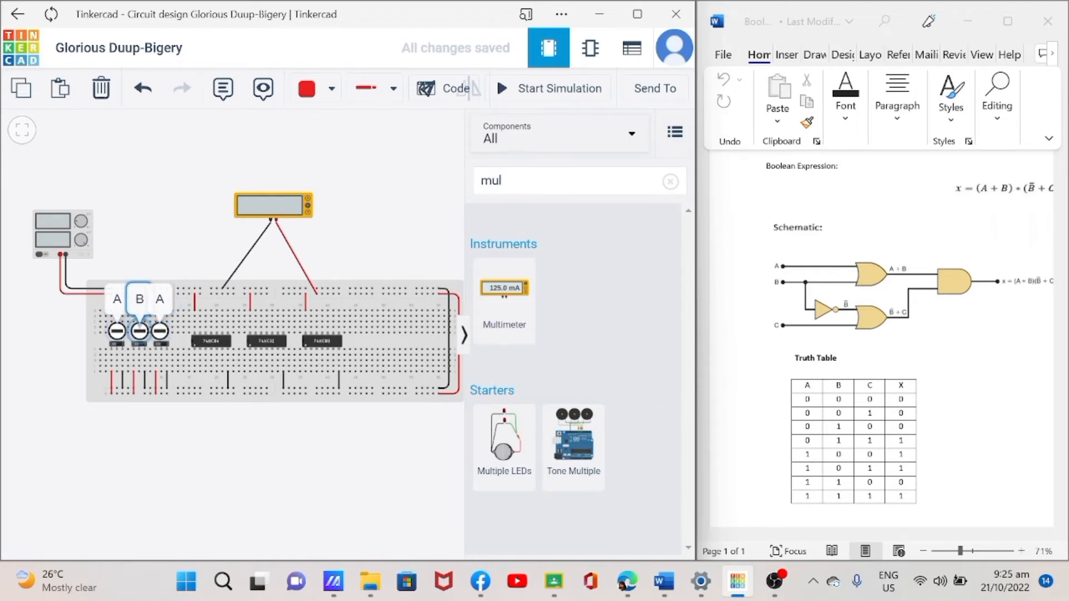
pyautogui.doubleClick(159, 300)
pyautogui.write('C')
pyautogui.click(162, 241)
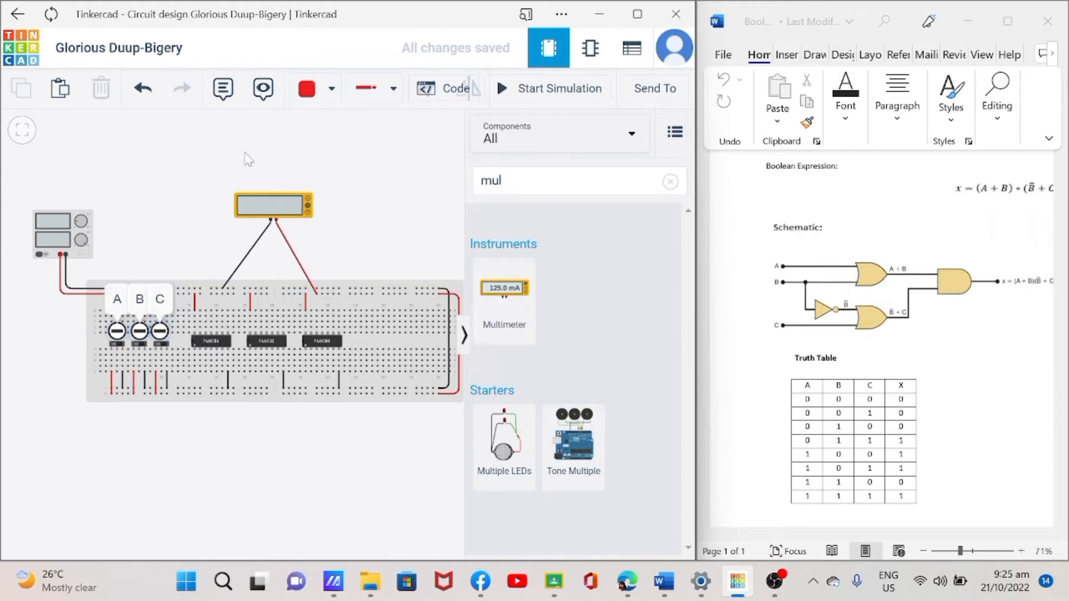
# Step: Run a green wire from the common terminal column of switch A to input 1A of the quad OR gate
pyautogui.click(331, 88)
pyautogui.click(329, 250)
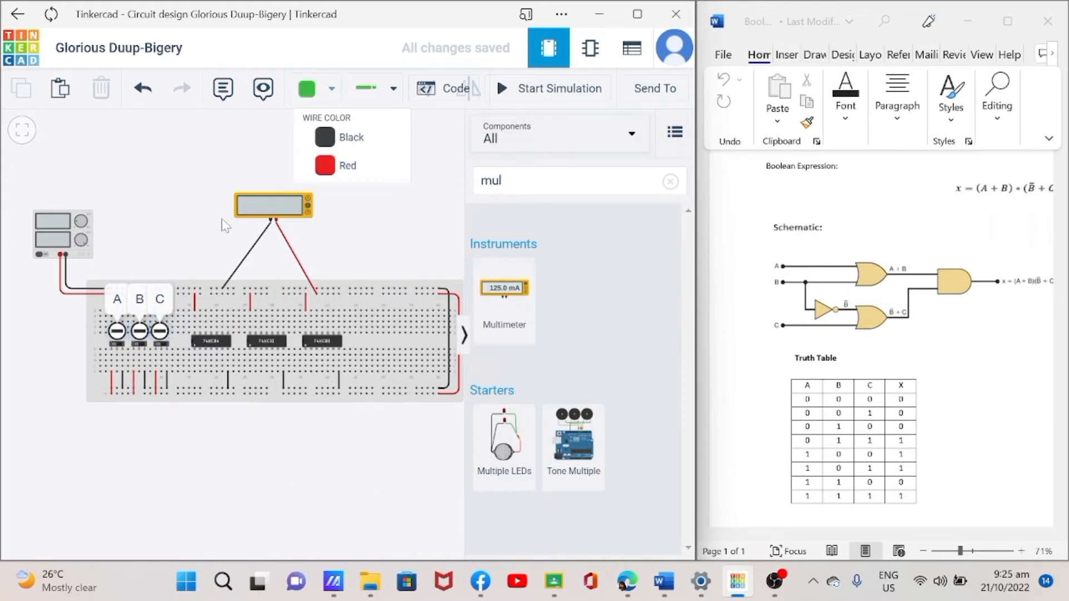
pyautogui.click(117, 355)
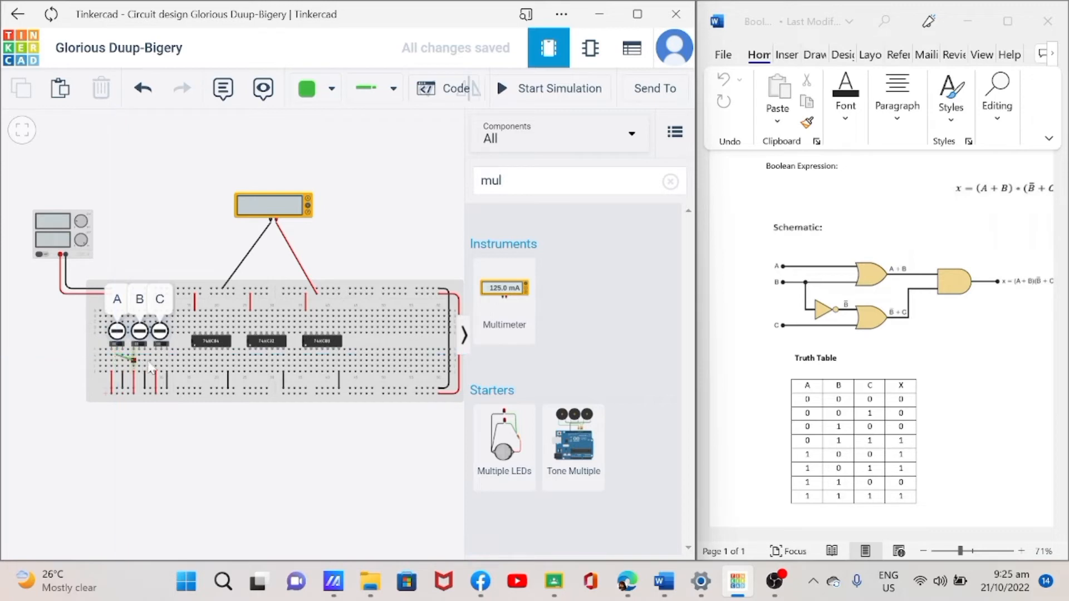
pyautogui.click(249, 356)
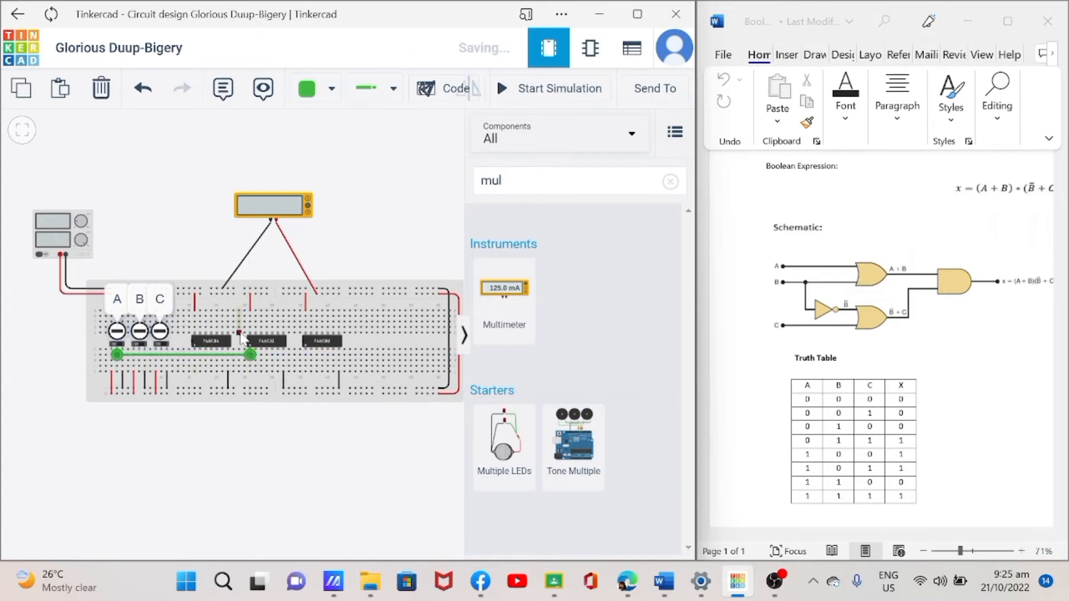
pyautogui.click(186, 244)
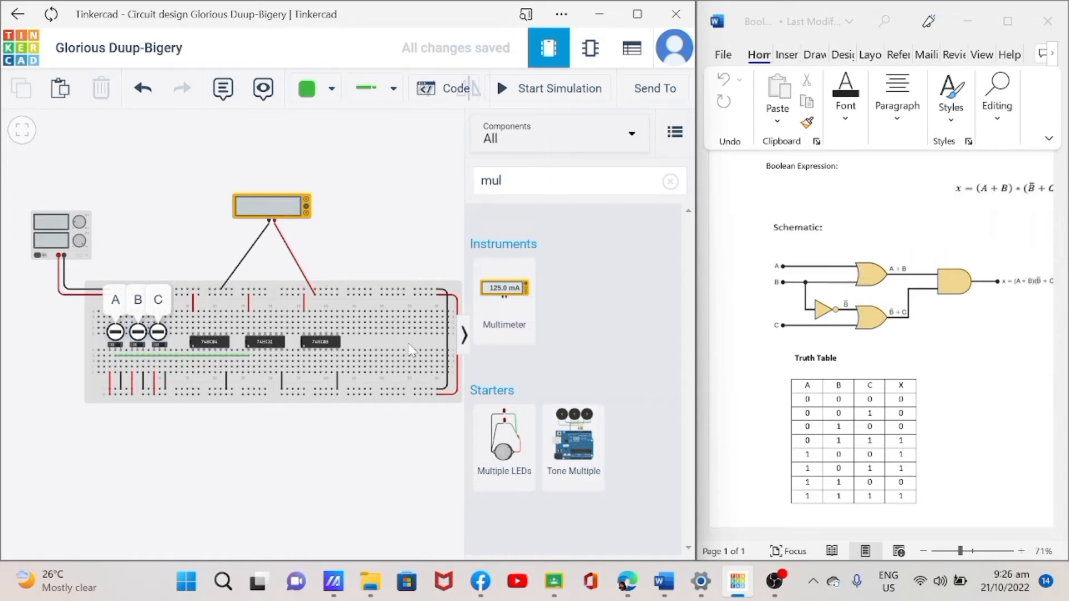
pyautogui.click(278, 348)
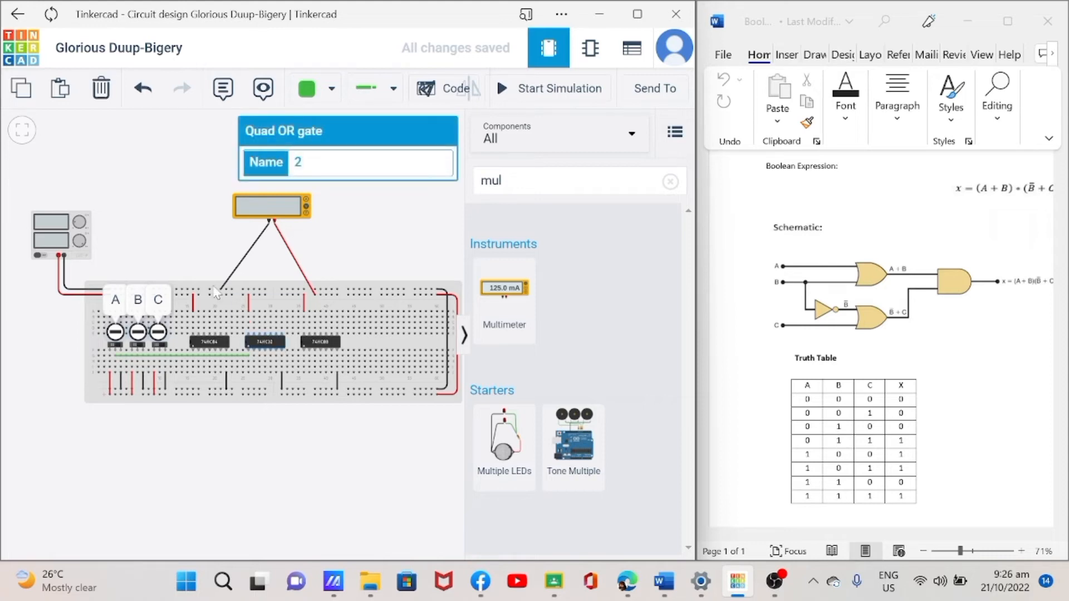
pyautogui.click(184, 267)
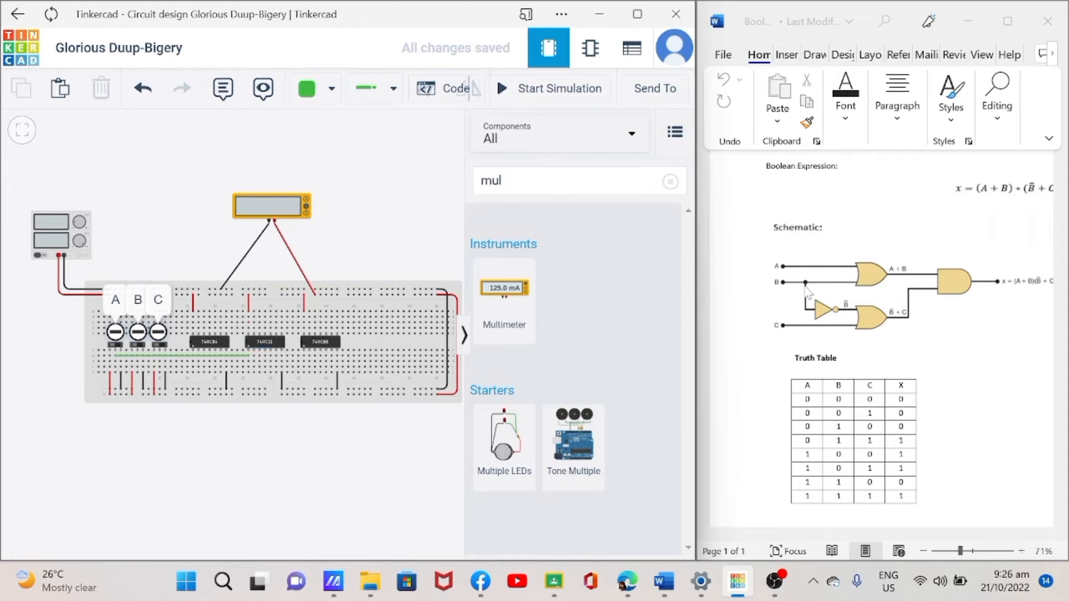
# Step: Run a purple wire from the common terminal column of switch B to input 1B of the quad OR gate
pyautogui.click(315, 88)
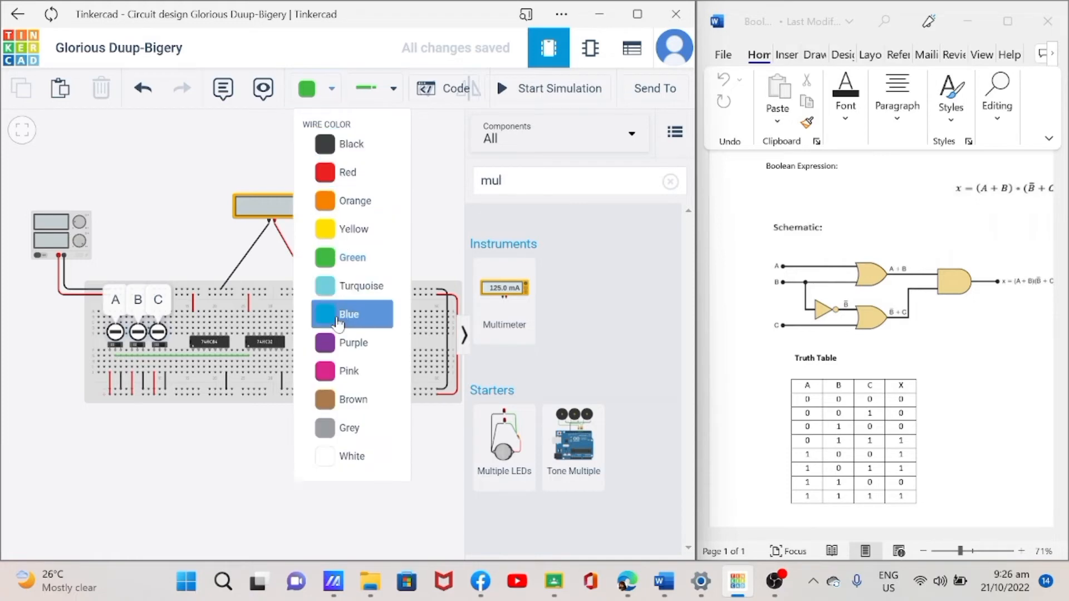
pyautogui.click(335, 348)
pyautogui.click(140, 365)
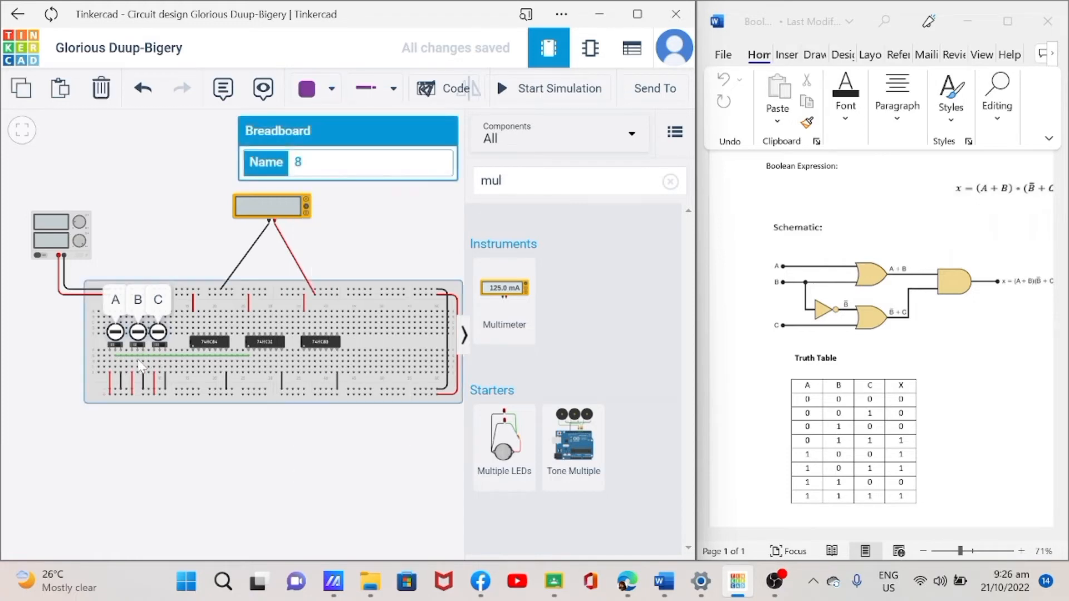
pyautogui.click(137, 362)
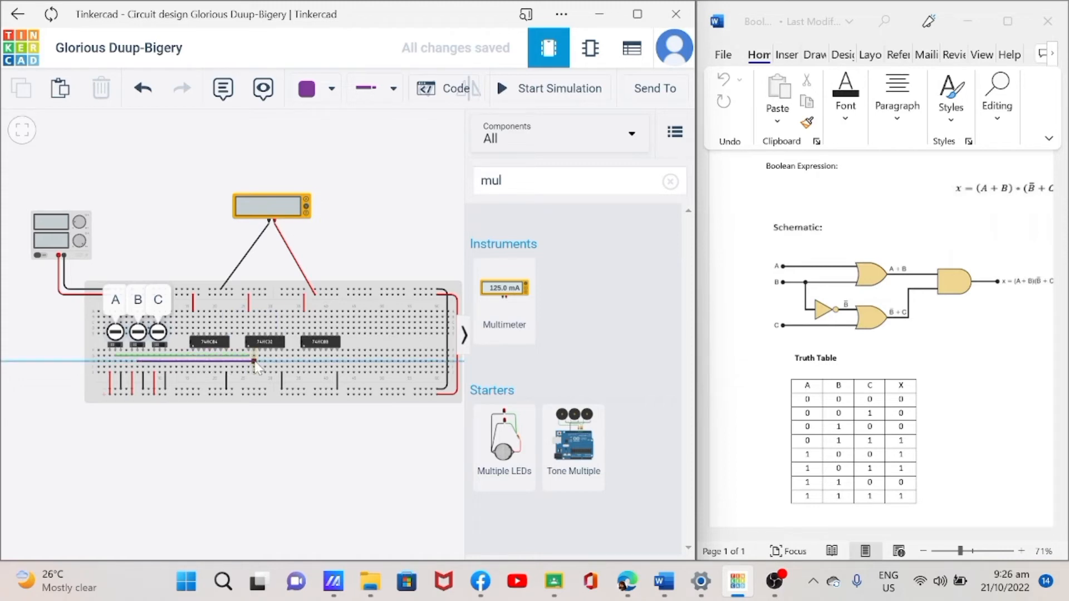
pyautogui.click(254, 362)
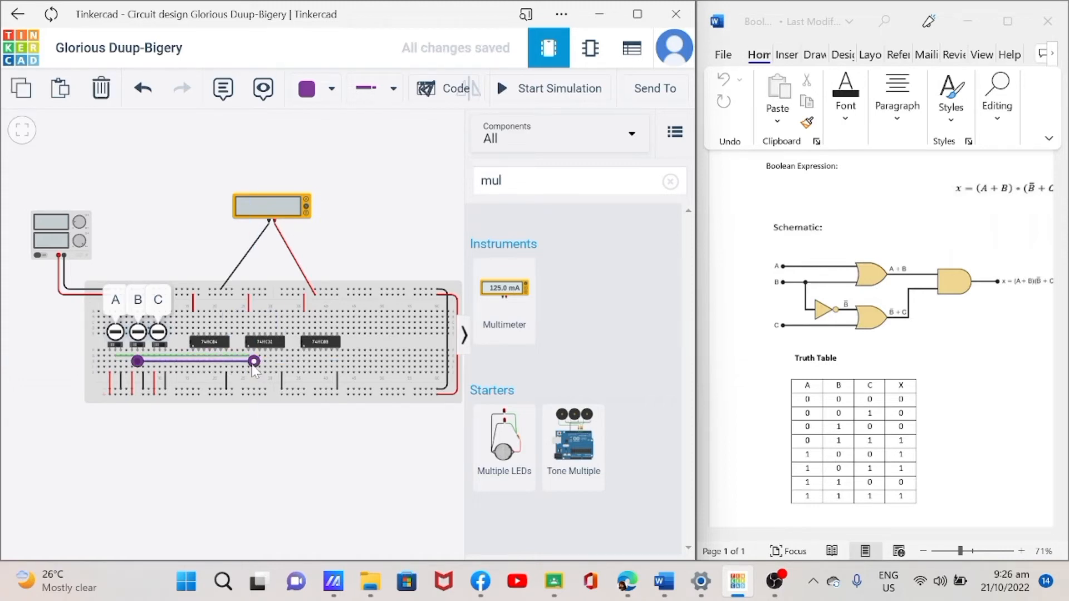
pyautogui.click(205, 478)
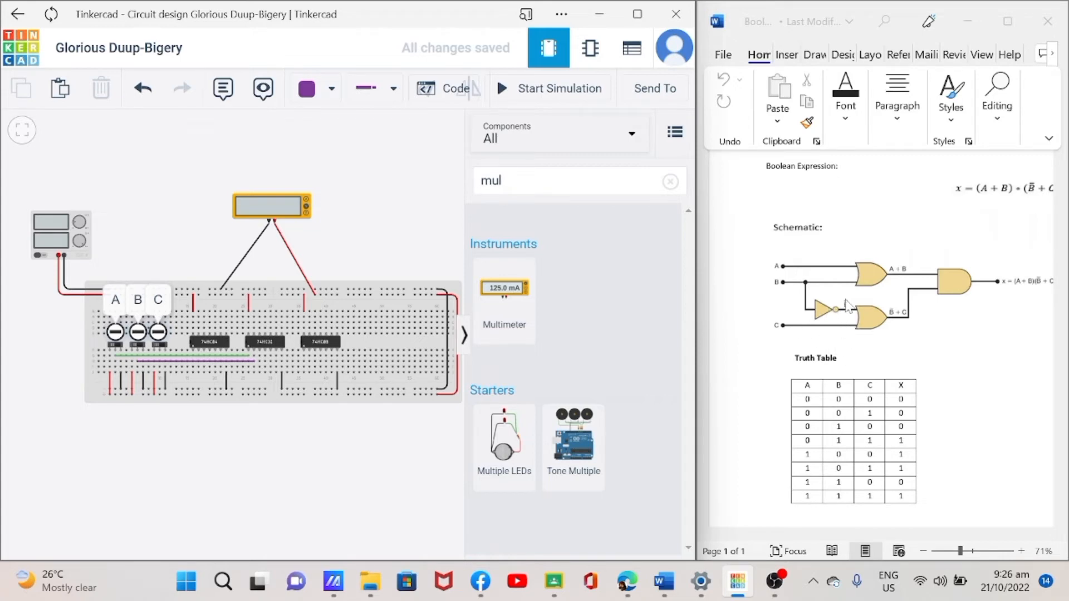
# Step: Run a second purple wire from switch B's common terminal column to the first input of the inverter chip
pyautogui.click(138, 366)
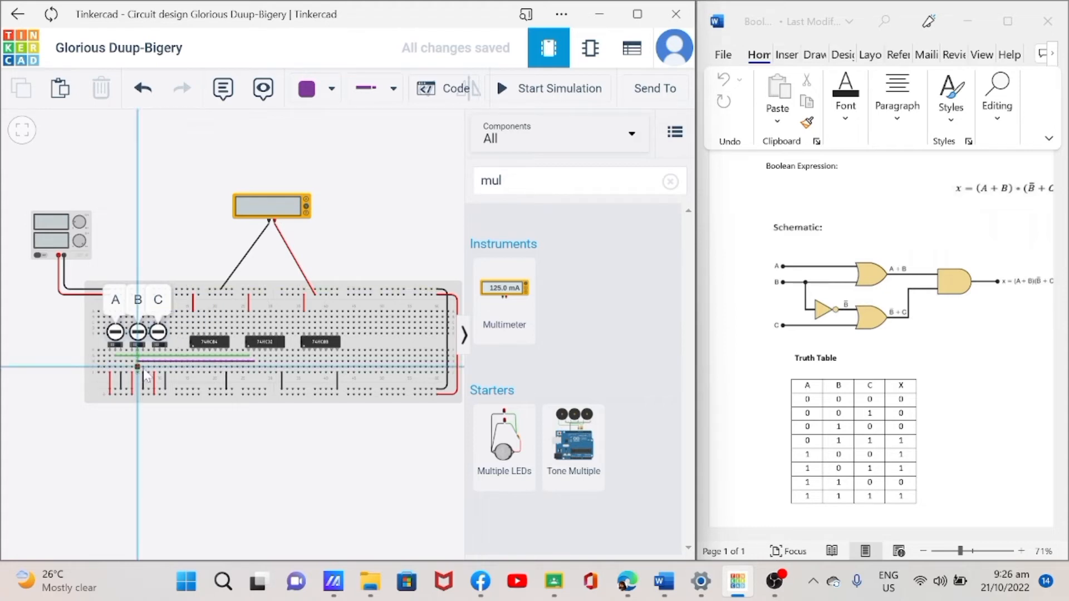
pyautogui.click(193, 366)
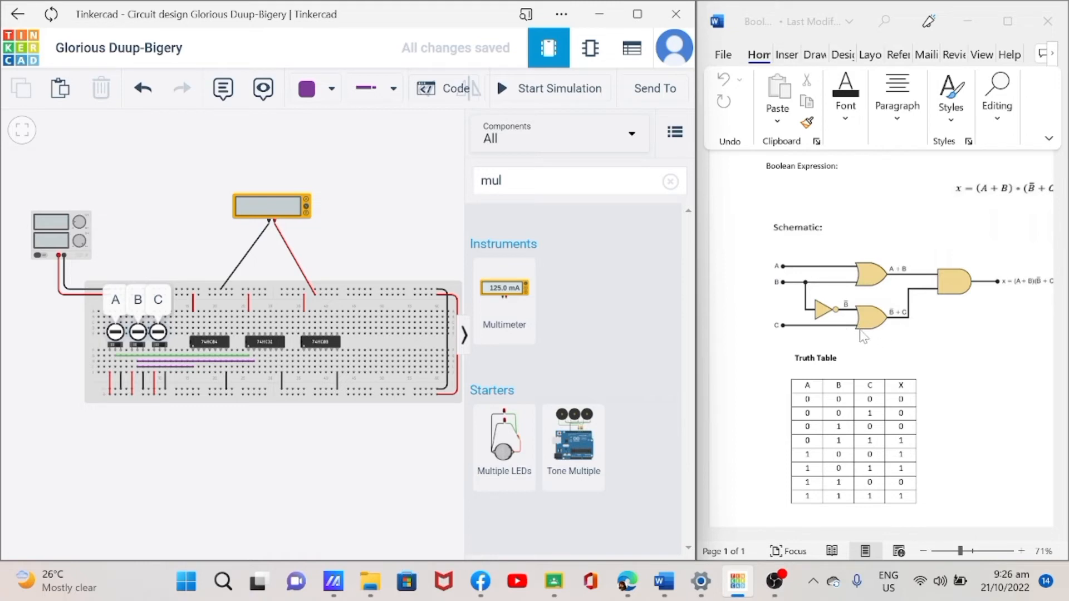
pyautogui.click(194, 366)
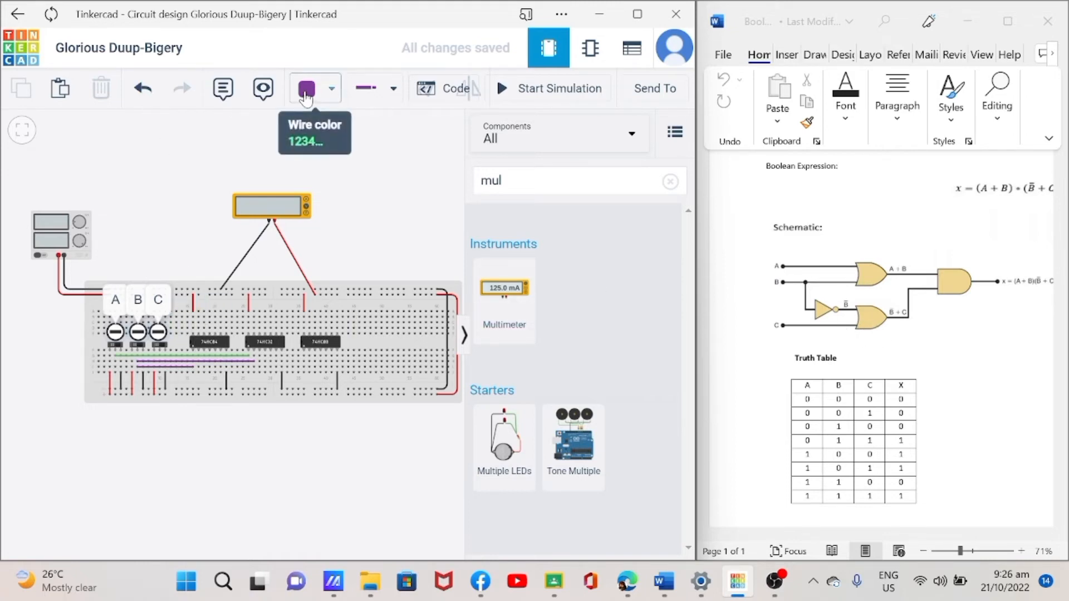
# Step: Run a yellow wire from the common terminal column of switch C to input 2A of the quad OR gate
pyautogui.click(306, 92)
pyautogui.click(333, 230)
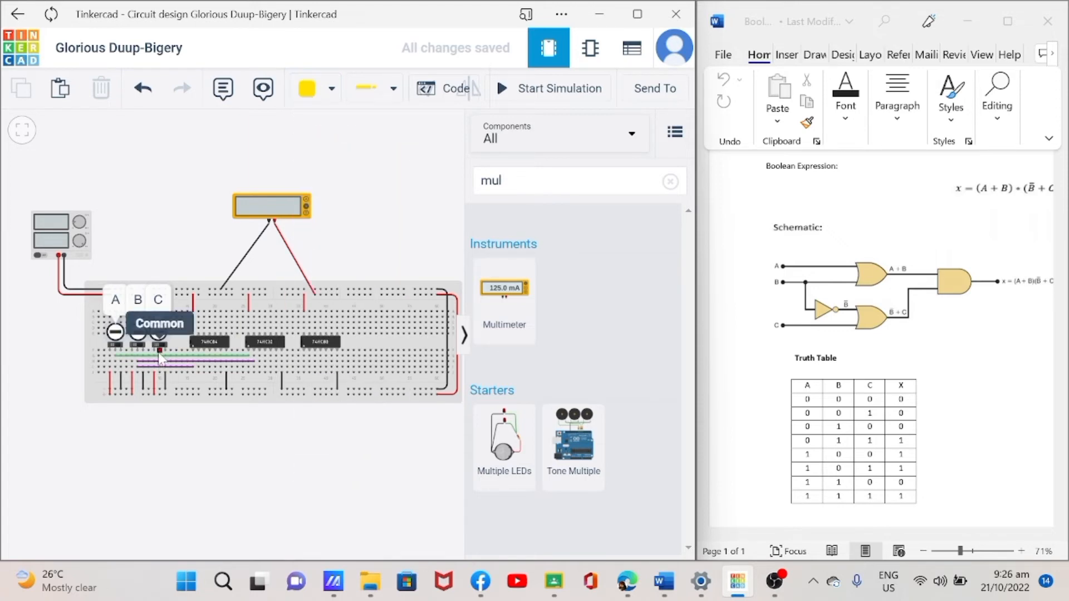
pyautogui.click(160, 372)
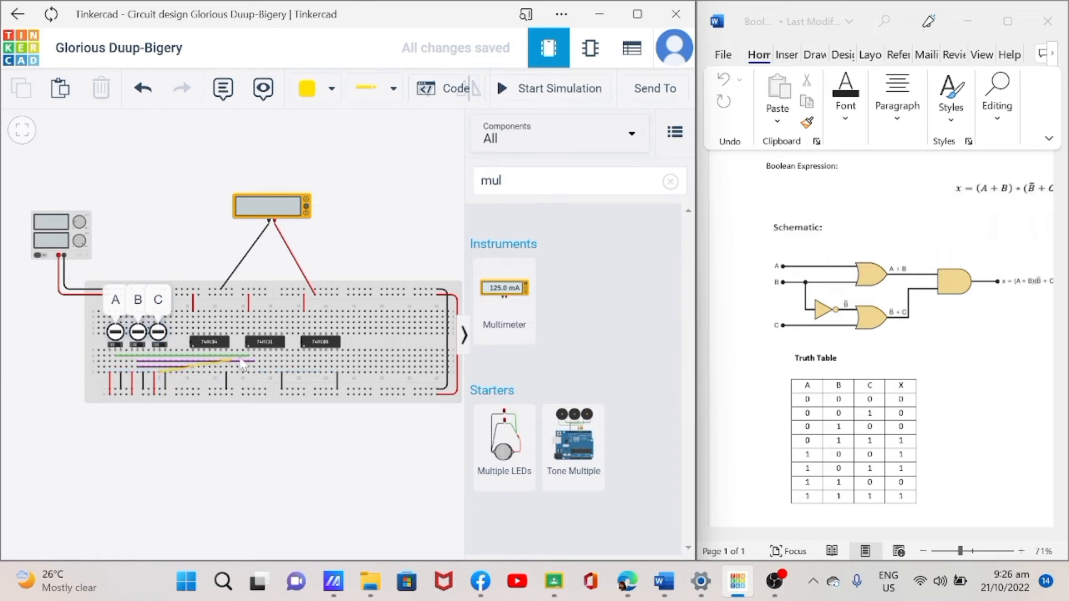
pyautogui.click(256, 351)
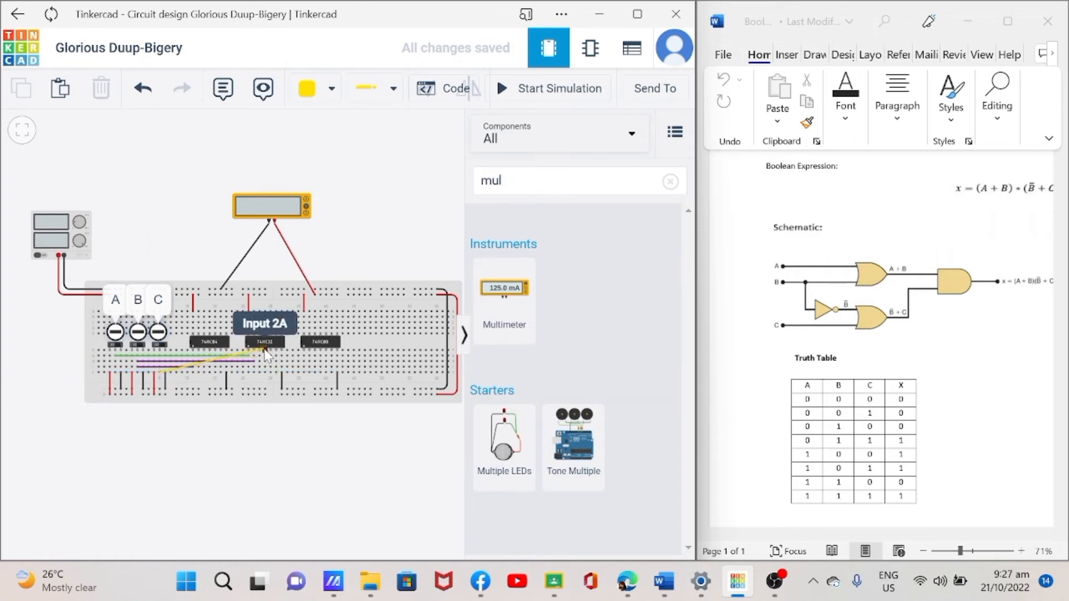
pyautogui.moveTo(264, 351); pyautogui.dragTo(265, 378)
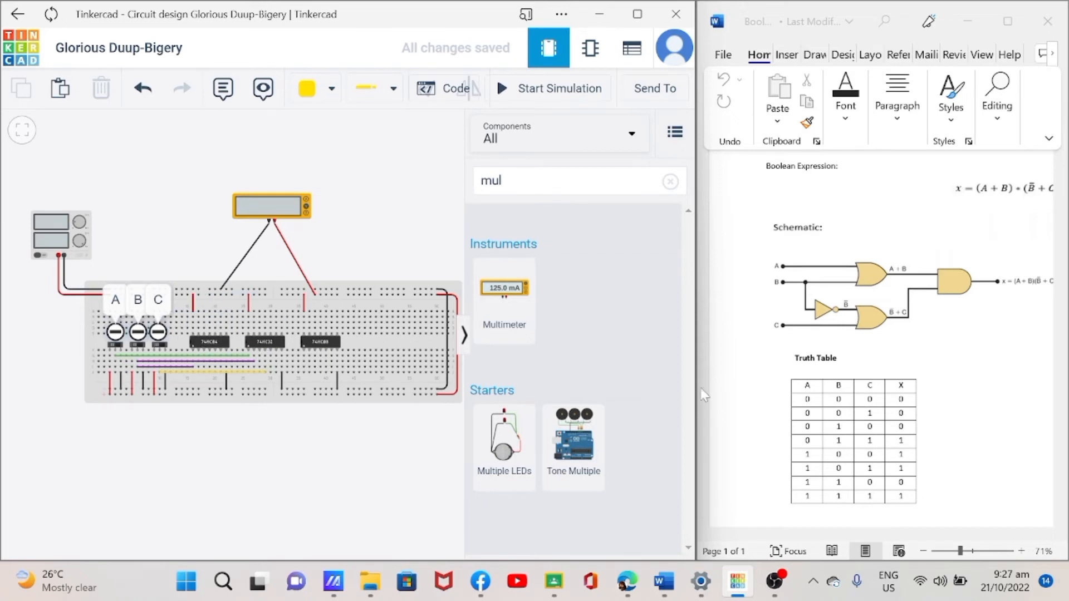
# Step: Run a purple wire from the inverter chip's first output to input 2B of the quad OR gate
pyautogui.click(320, 89)
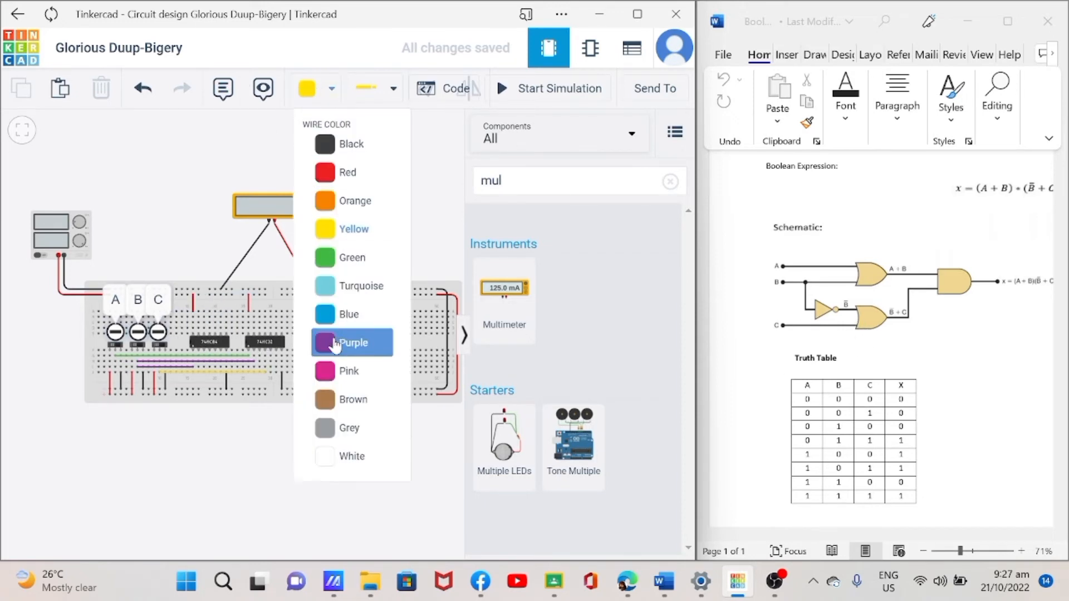
pyautogui.click(316, 341)
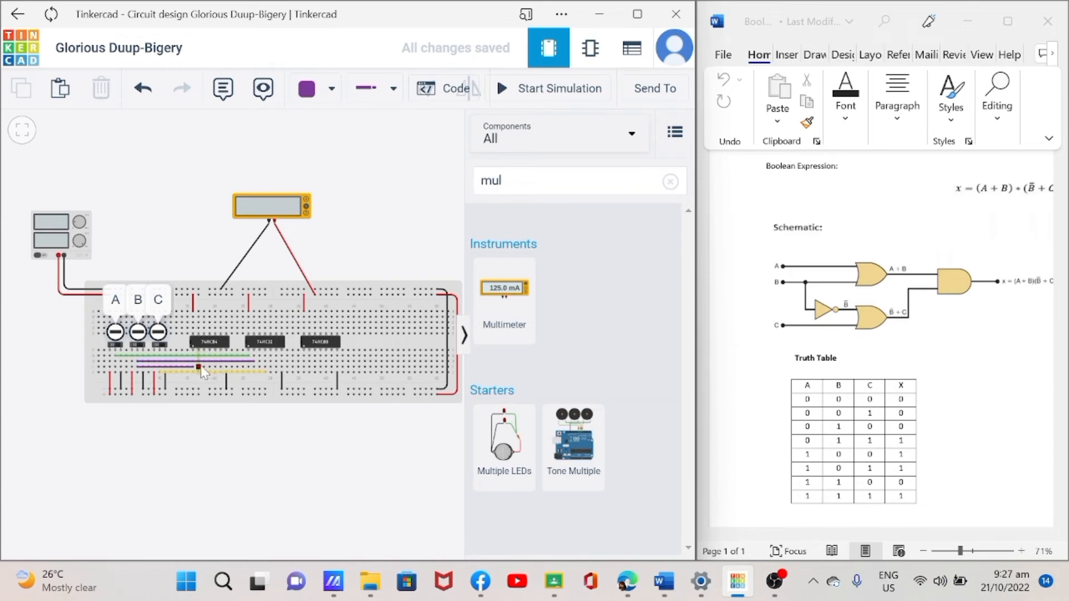
pyautogui.click(199, 368)
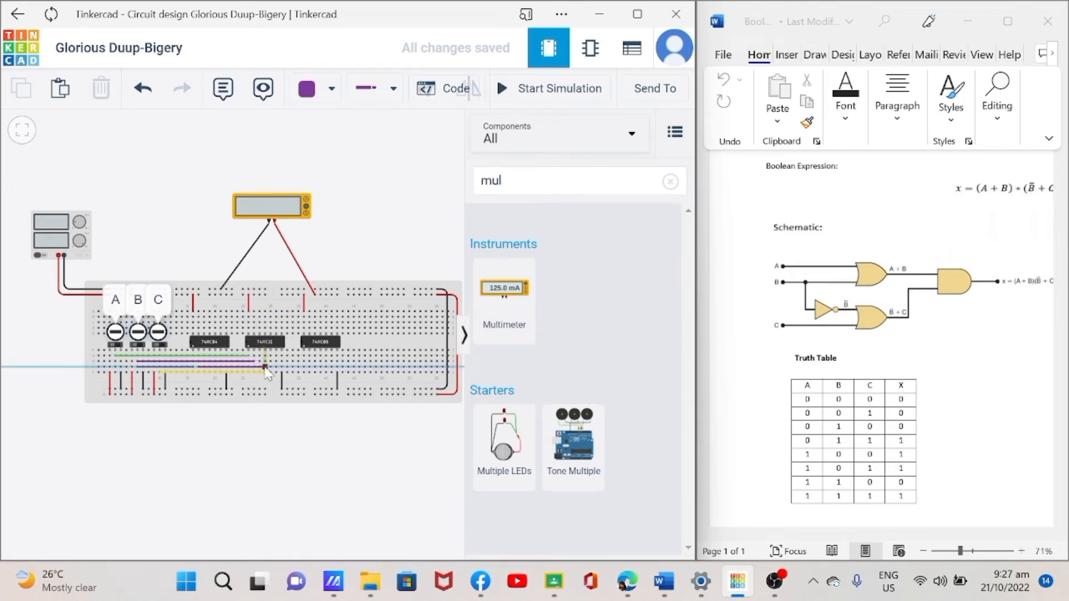
pyautogui.click(268, 351)
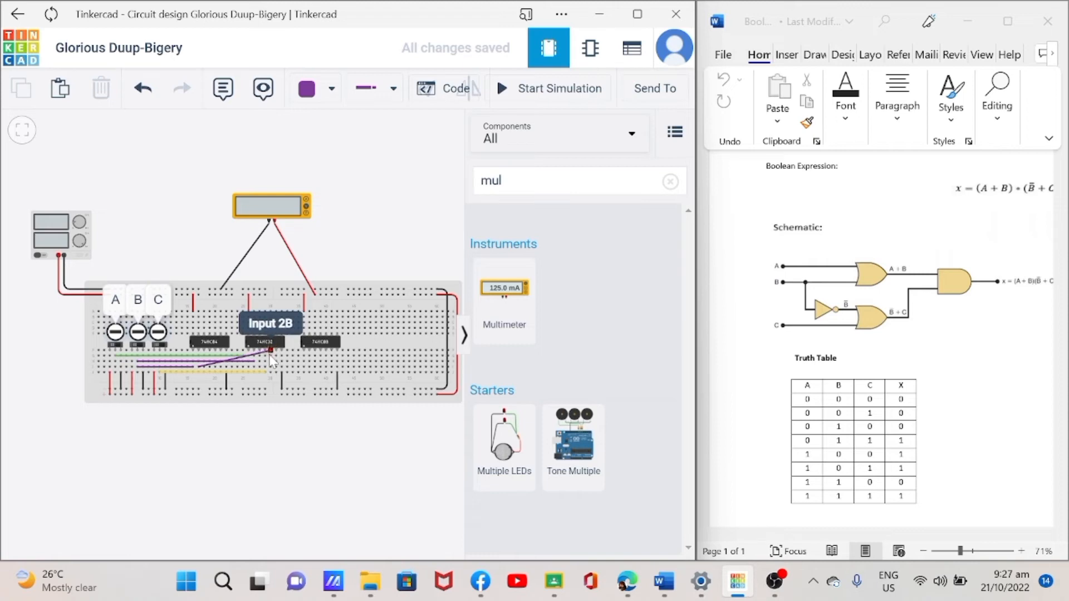
pyautogui.moveTo(270, 355); pyautogui.dragTo(270, 367)
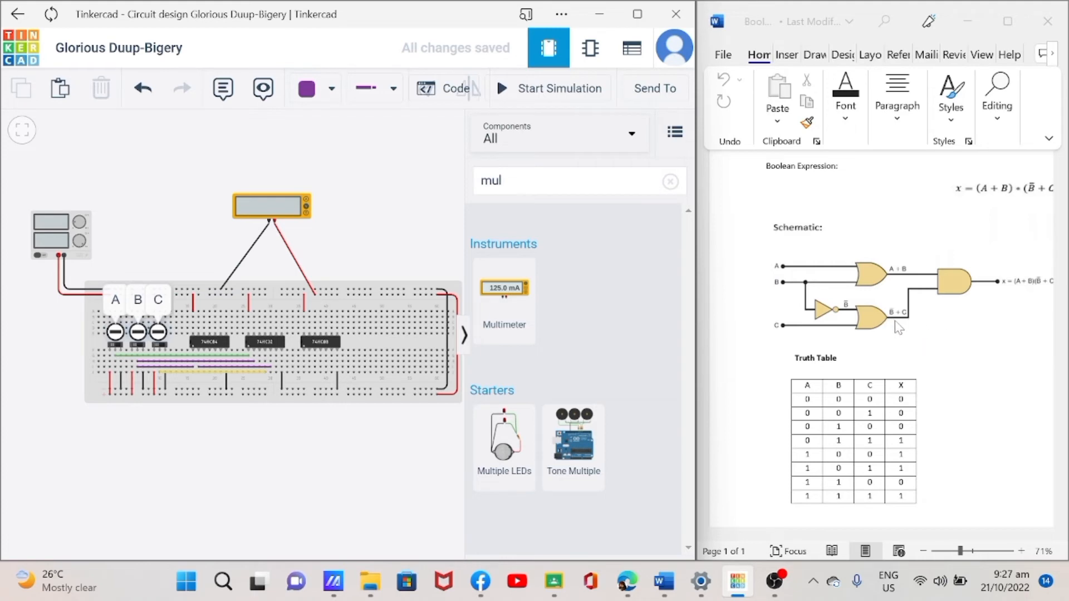
# Step: Wire the OR gate's first output to the AND chip's first input and colour the wire blue
pyautogui.click(259, 355)
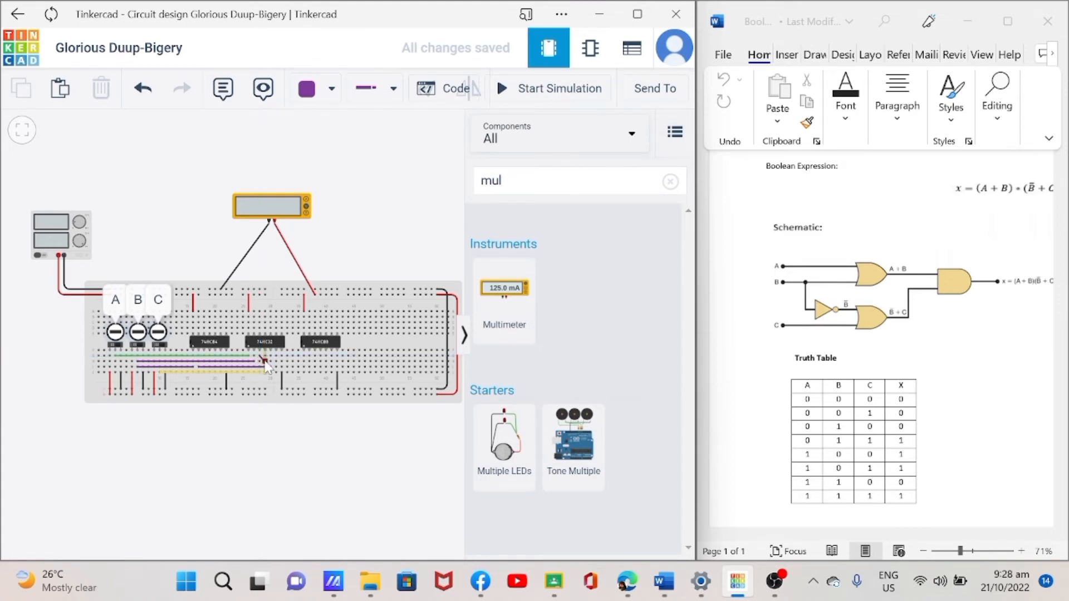
pyautogui.click(304, 352)
pyautogui.click(304, 356)
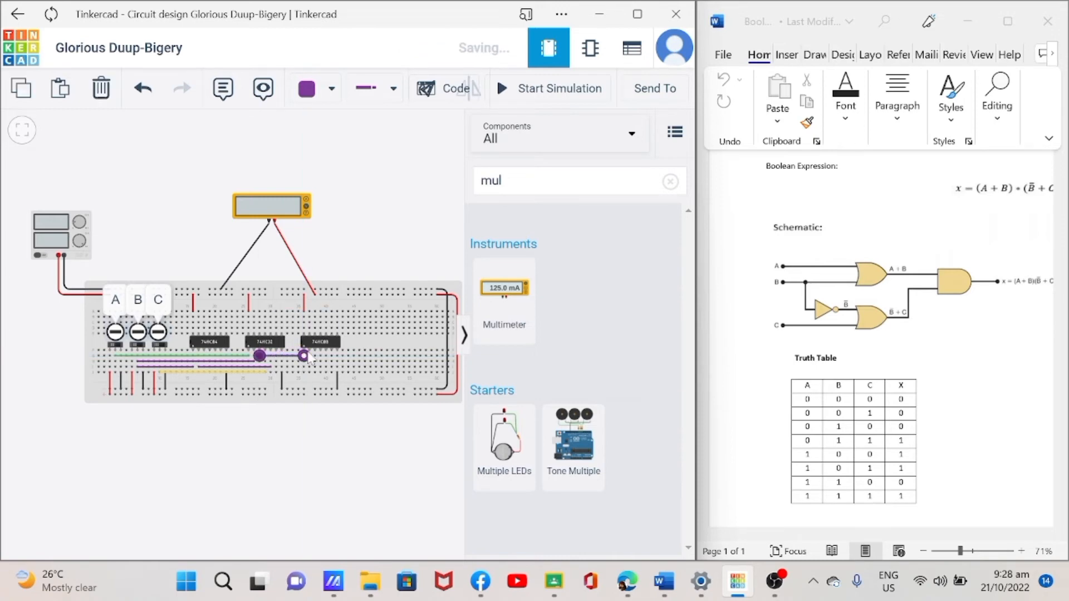
pyautogui.click(316, 94)
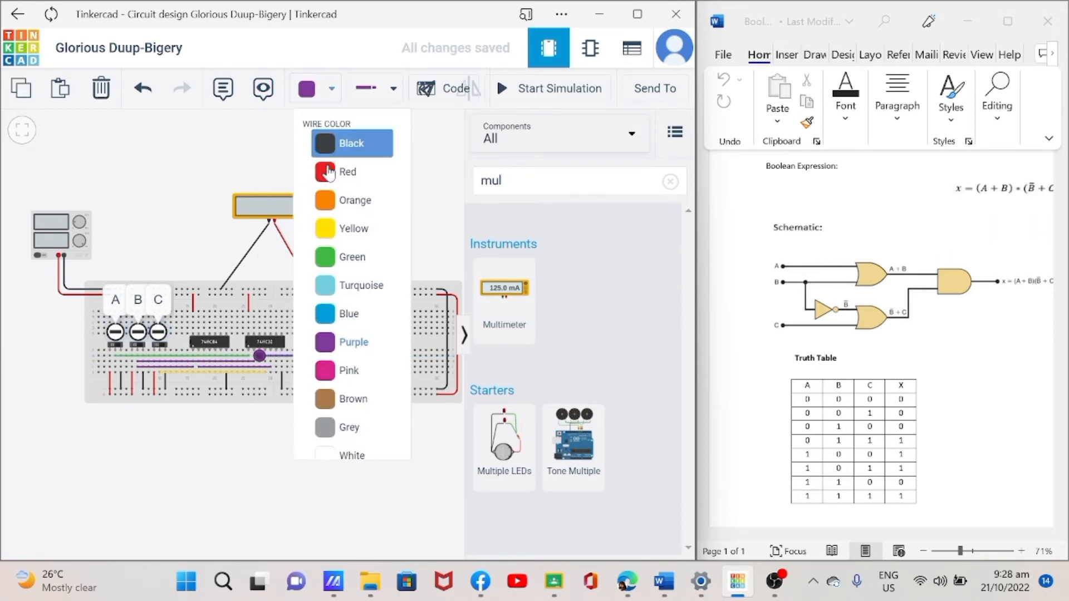
pyautogui.click(335, 316)
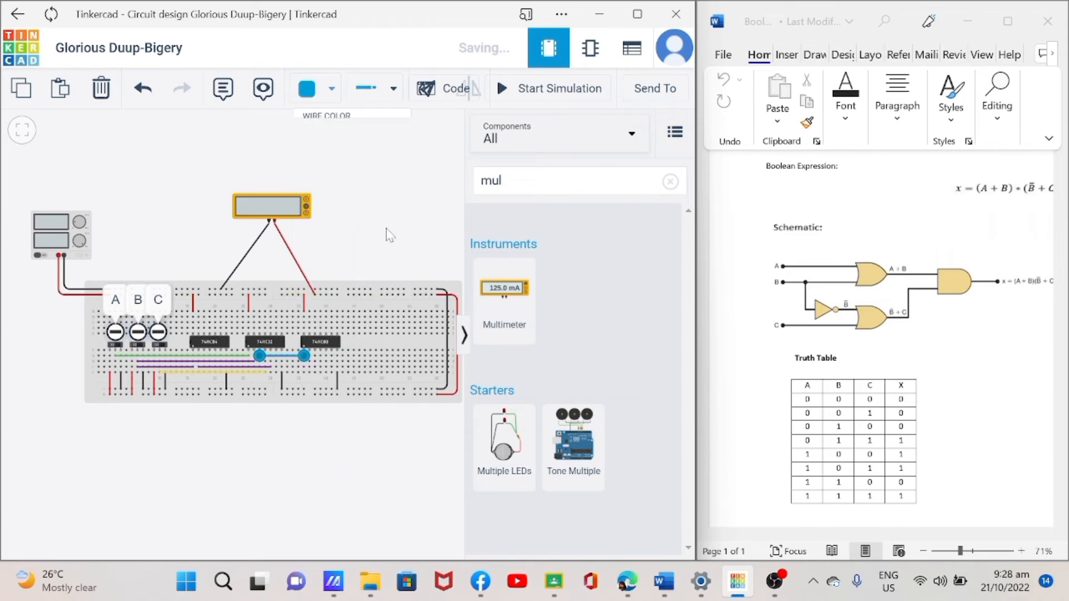
pyautogui.click(399, 231)
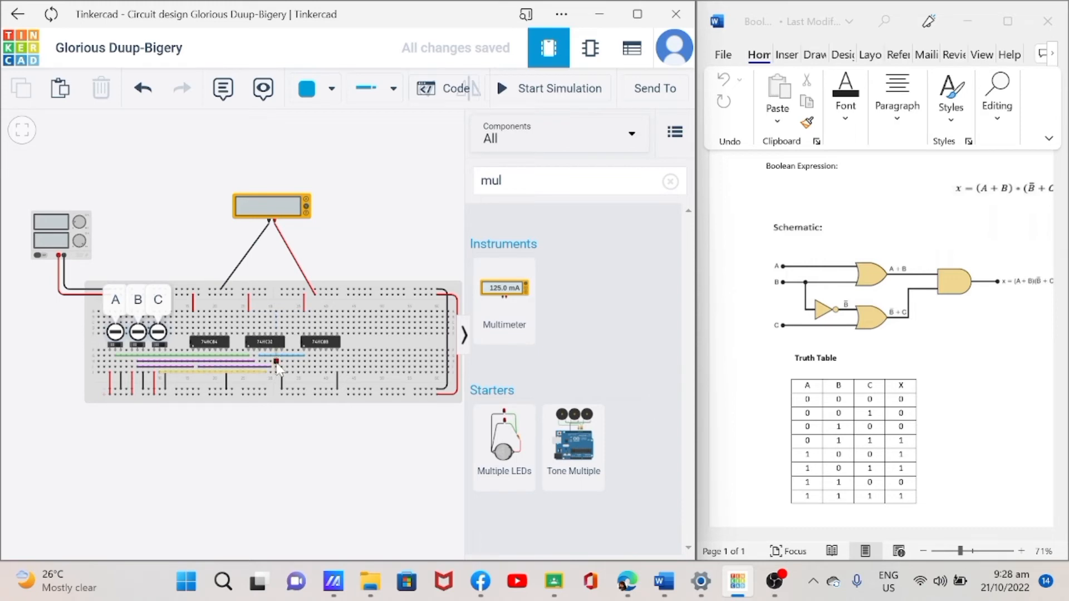
# Step: Run a blue wire from the quad OR gate's second output to the AND chip's second input
pyautogui.click(277, 361)
pyautogui.click(309, 361)
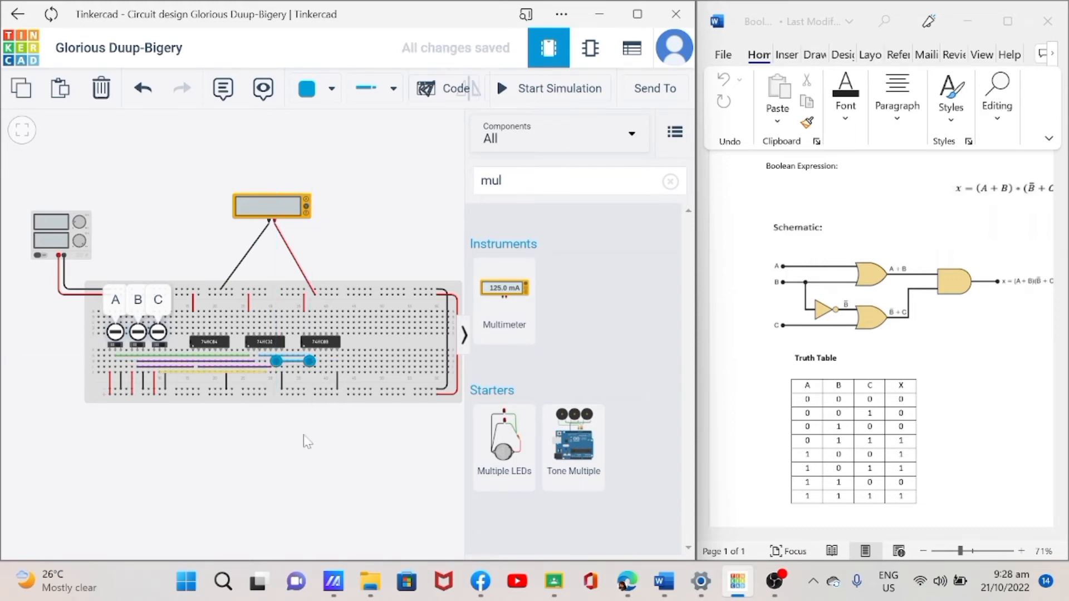
pyautogui.click(307, 443)
# Step: Clear the component search and place a resistor across the breadboard's centre gap, to the right of the AND chip
pyautogui.click(671, 181)
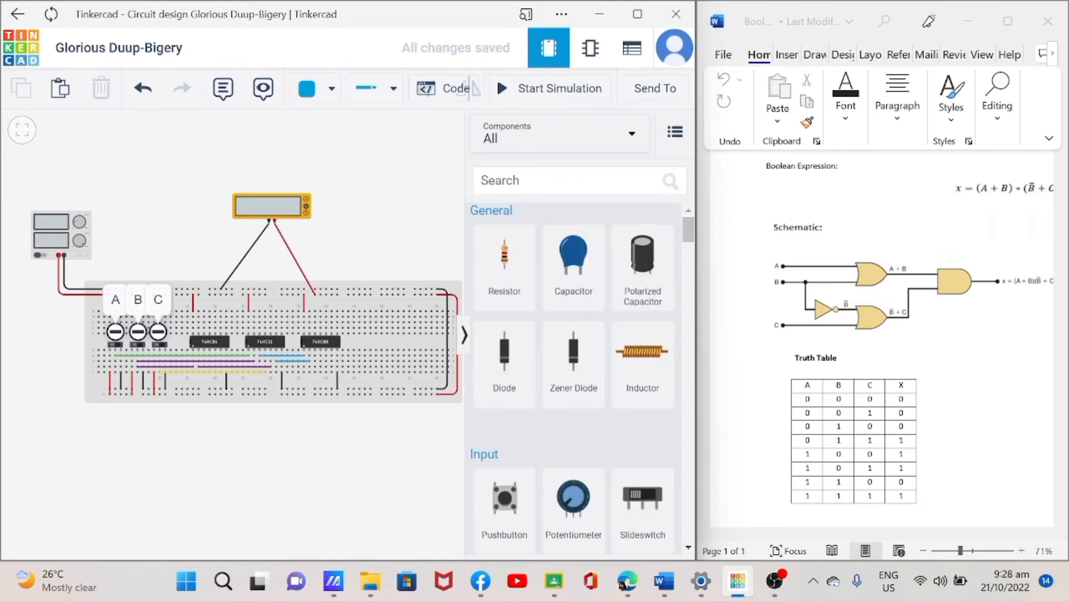
pyautogui.click(671, 181)
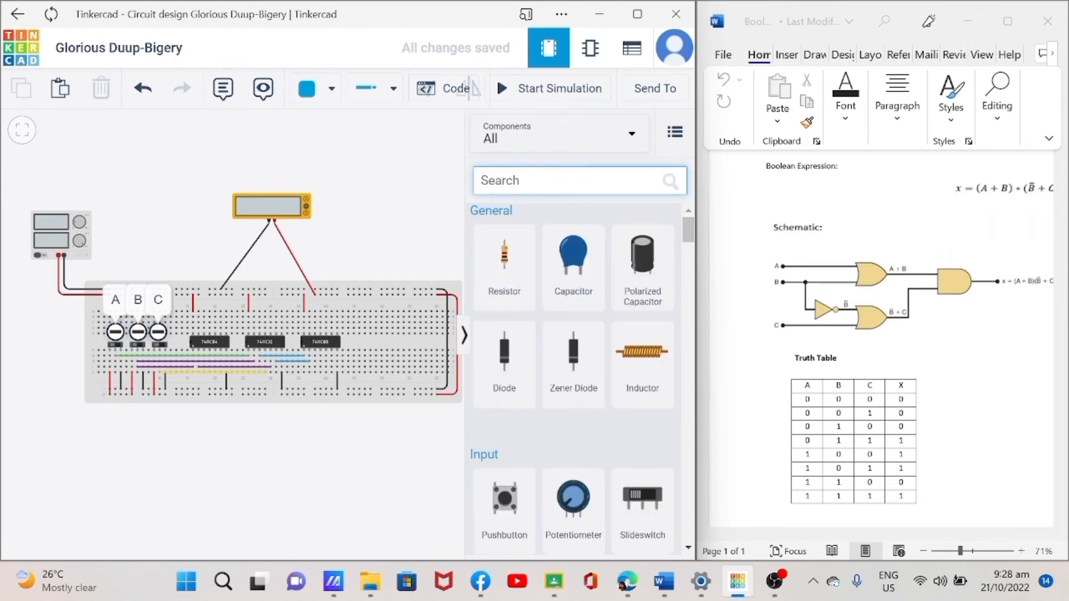
pyautogui.moveTo(504, 256); pyautogui.dragTo(382, 344)
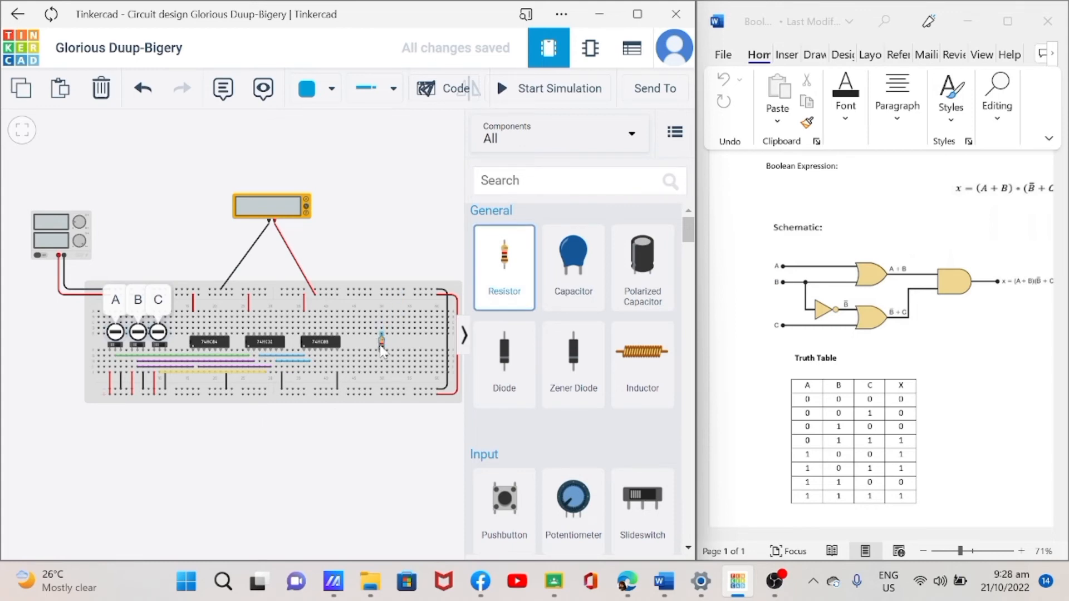
pyautogui.click(323, 470)
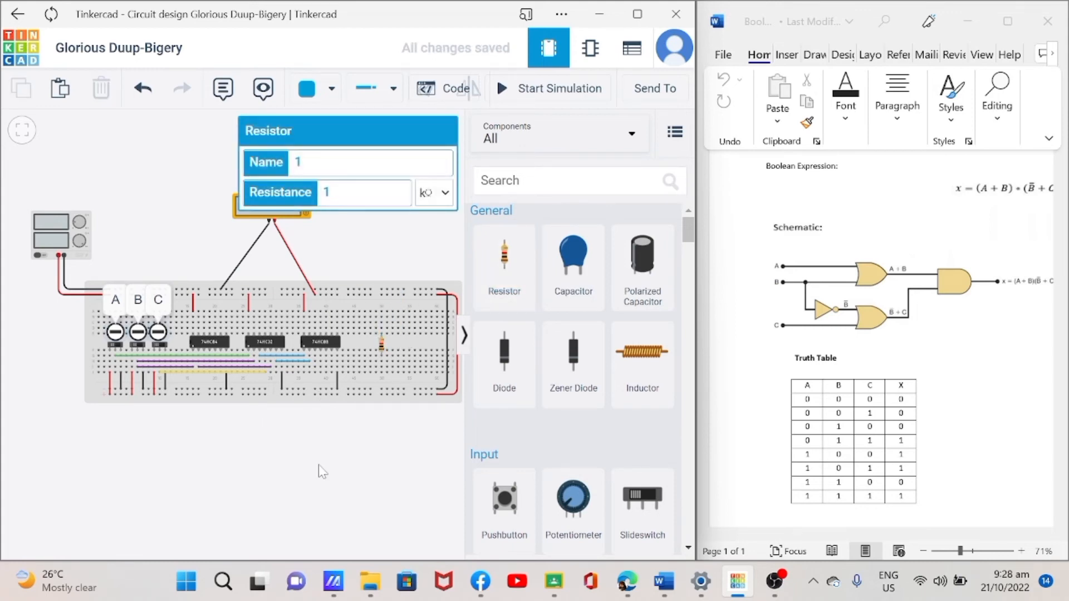
# Step: Search the components for LED and place a red LED on the breadboard just above the resistor
pyautogui.click(518, 181)
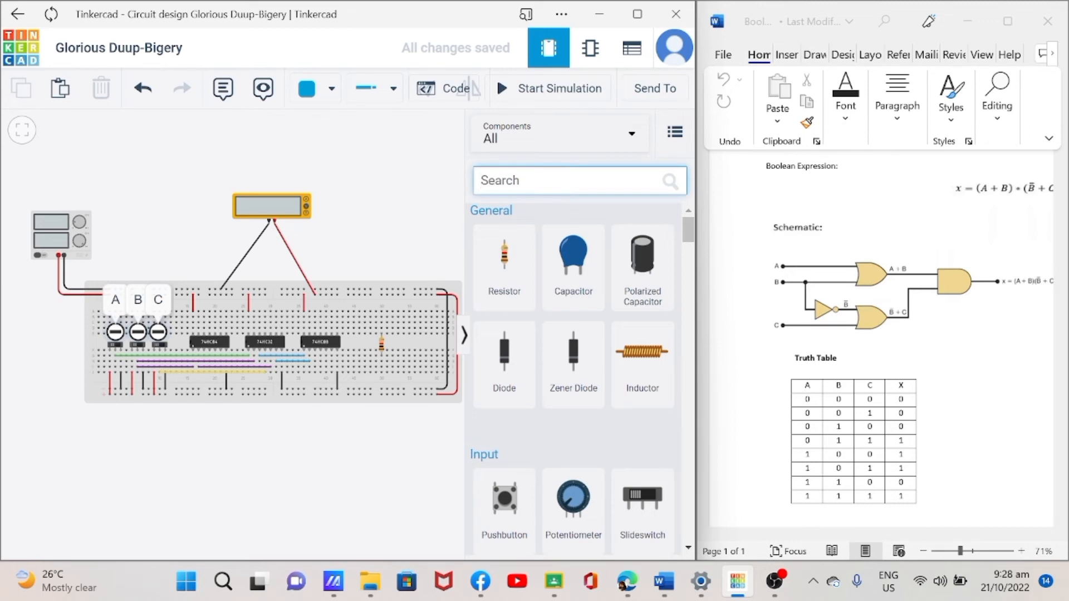
pyautogui.write('LED')
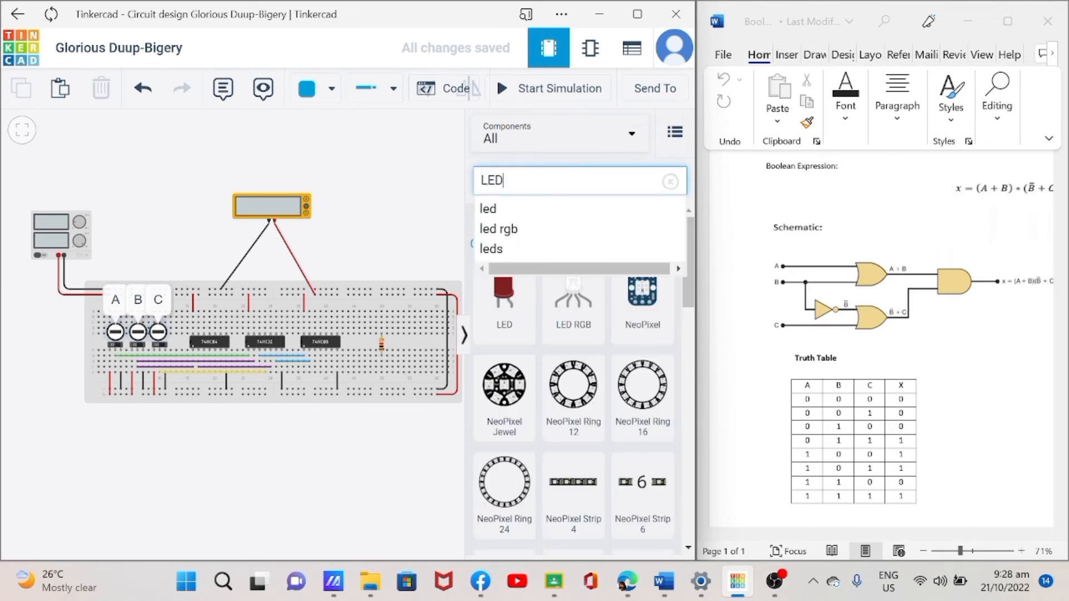
pyautogui.moveTo(515, 302); pyautogui.dragTo(381, 335)
pyautogui.click(378, 330)
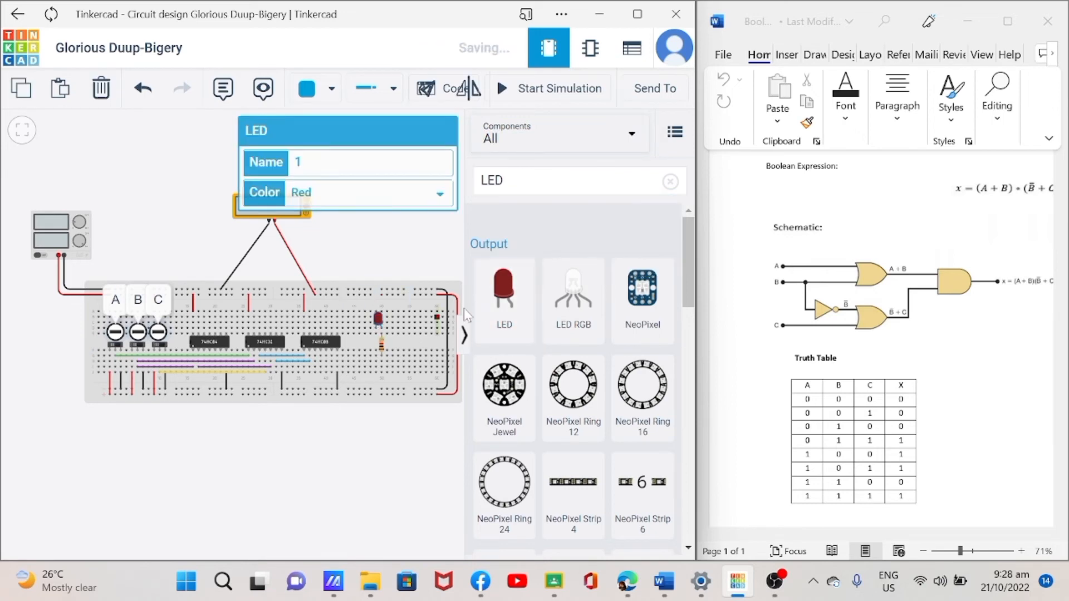
pyautogui.click(424, 249)
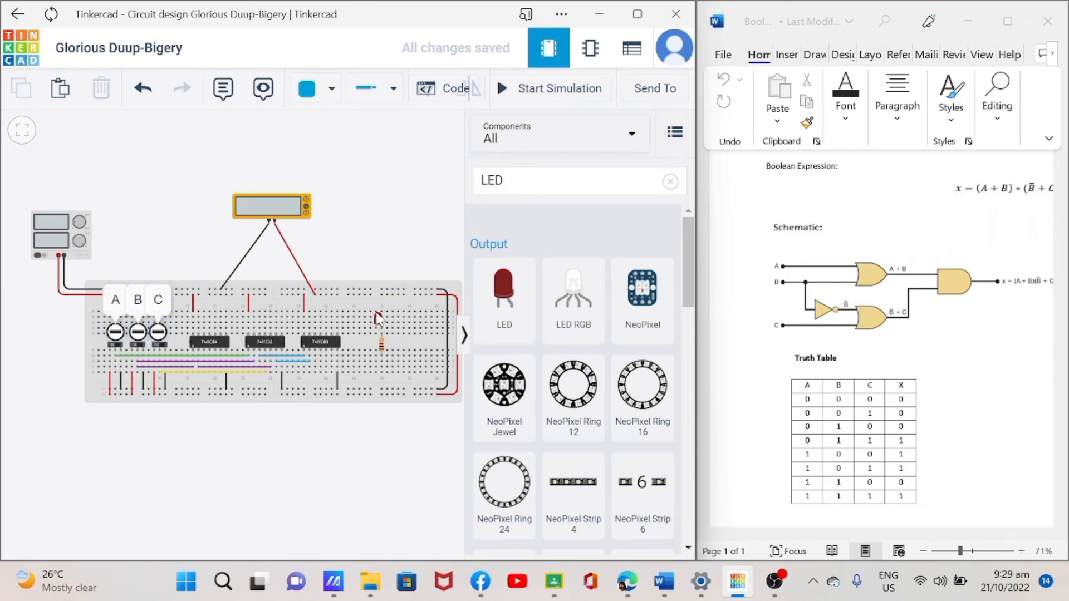
# Step: Shift the resistor and LED two columns to the right and connect the LED's cathode to the upper negative rail with a black wire
pyautogui.moveTo(382, 344)
pyautogui.mouseDown()
pyautogui.moveTo(393, 345)
pyautogui.moveTo(392, 326)
pyautogui.mouseUp()
pyautogui.click(379, 320)
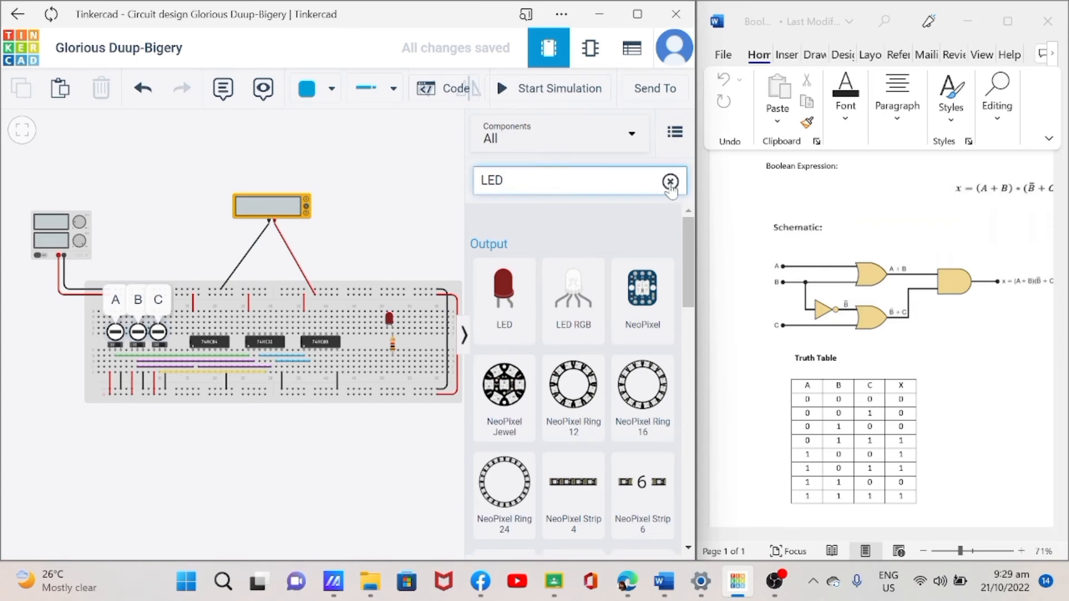
pyautogui.click(670, 182)
pyautogui.click(387, 290)
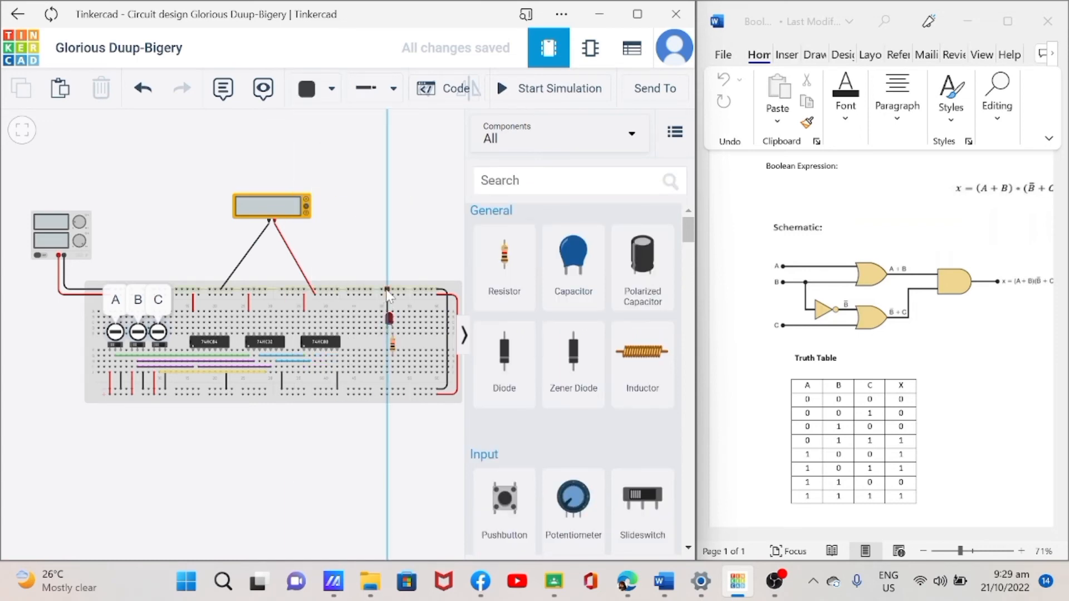
pyautogui.click(388, 310)
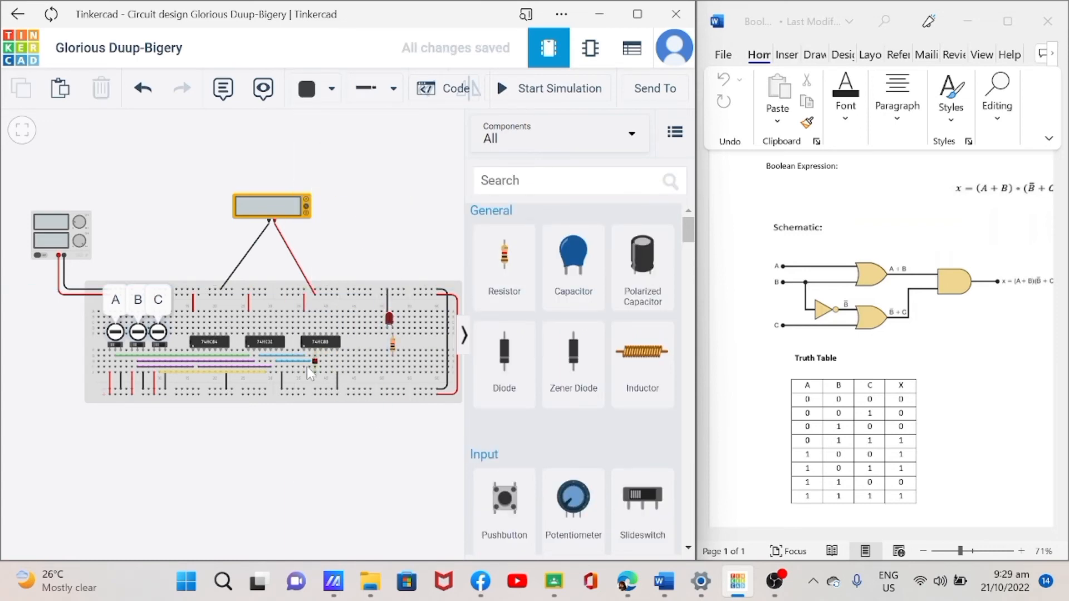
# Step: Run a blue wire between the AND chip's first output and the resistor's lower terminal column
pyautogui.click(315, 356)
pyautogui.click(307, 89)
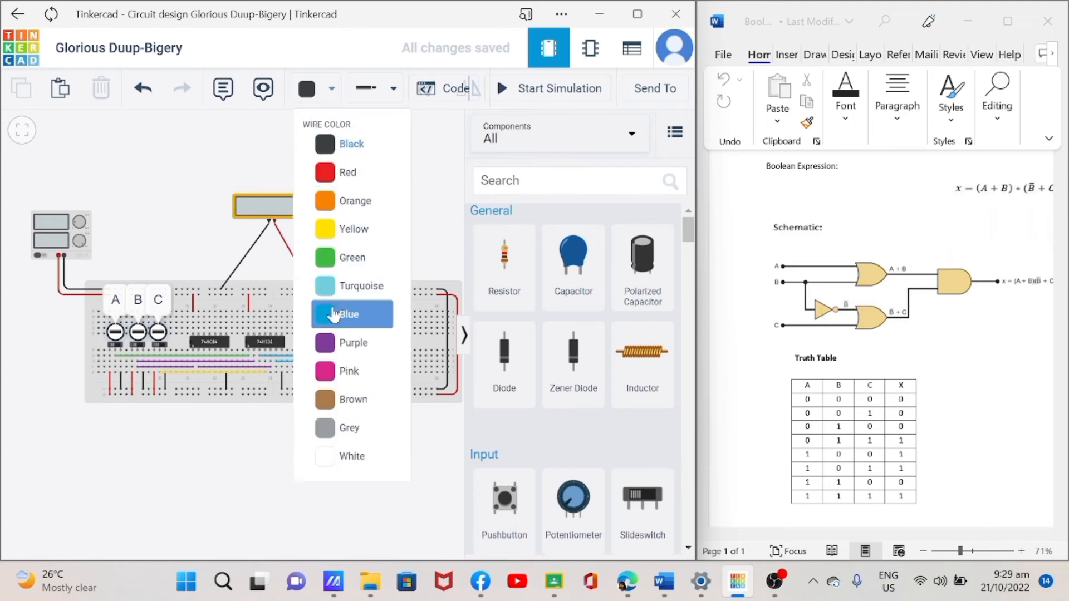
pyautogui.click(348, 312)
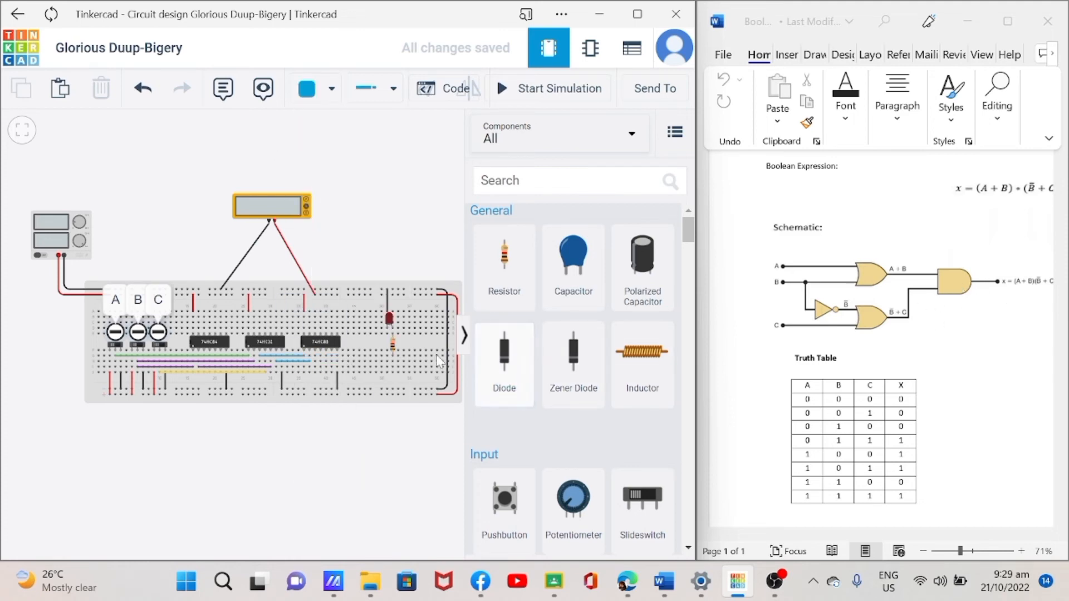
pyautogui.click(393, 361)
pyautogui.click(314, 361)
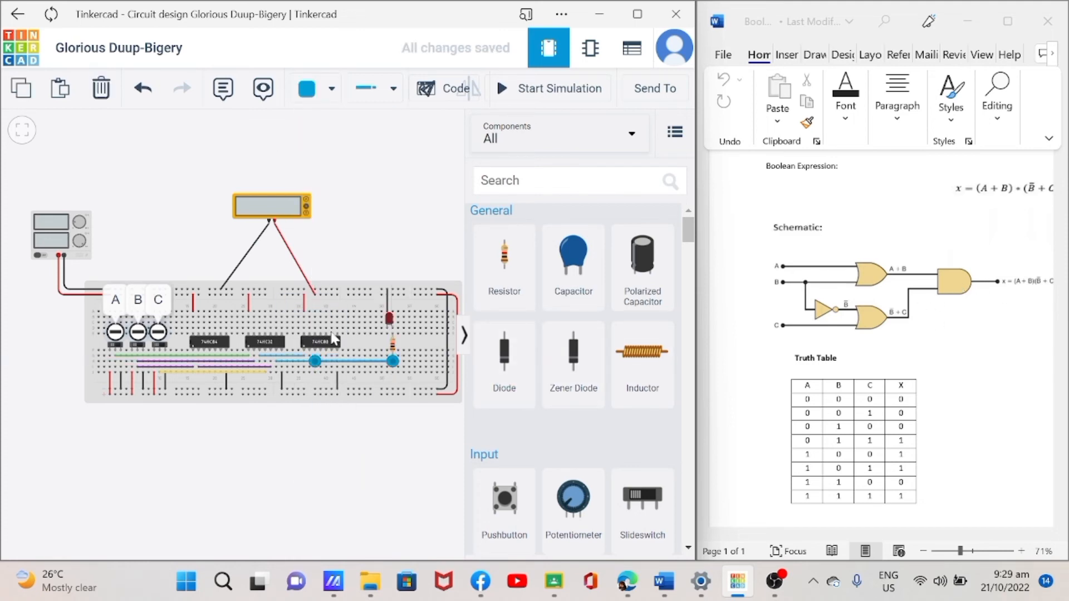
pyautogui.click(256, 445)
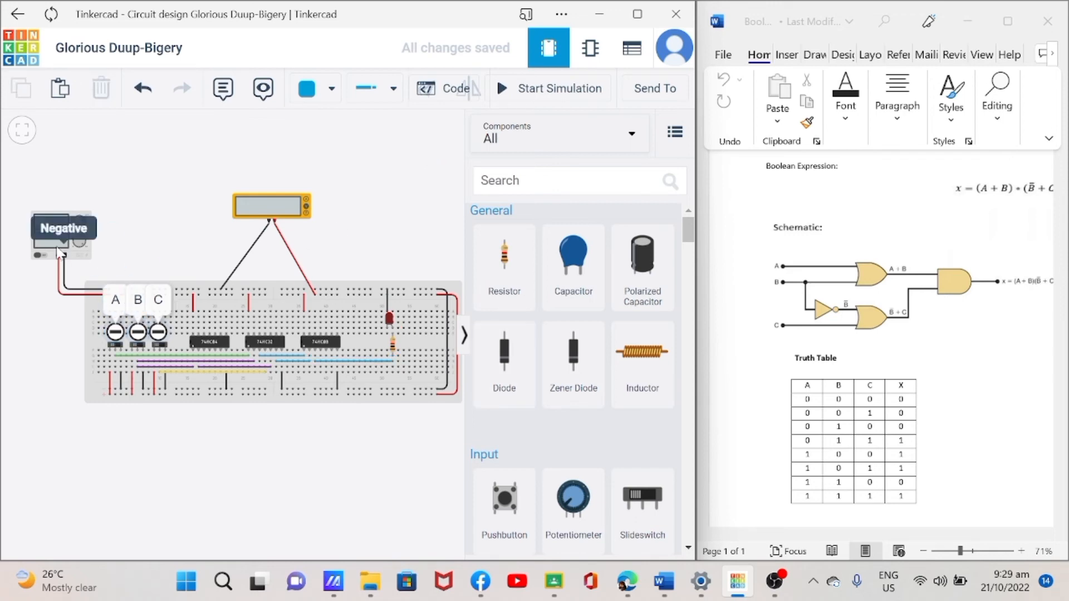
# Step: Set the LED resistor's resistance to 330 Ω
pyautogui.click(393, 351)
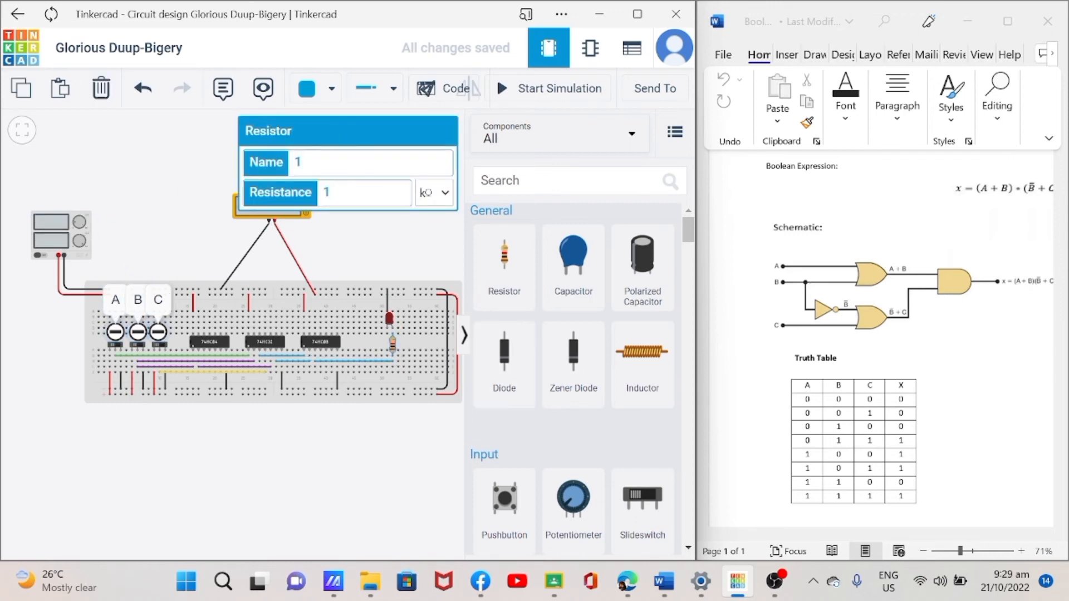
pyautogui.write('330')
pyautogui.click(444, 193)
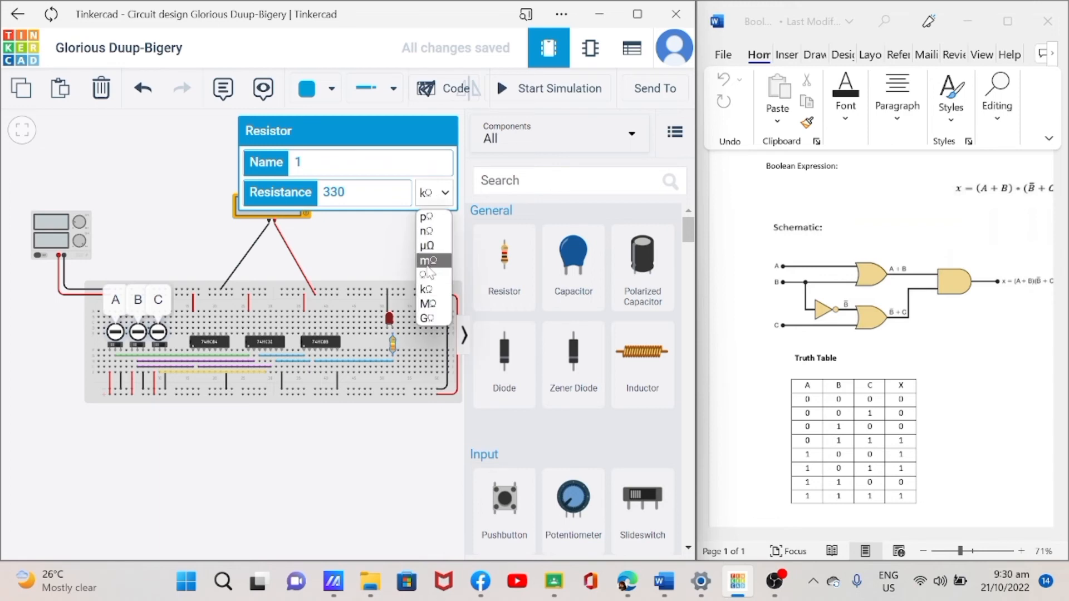
pyautogui.click(422, 280)
pyautogui.click(375, 449)
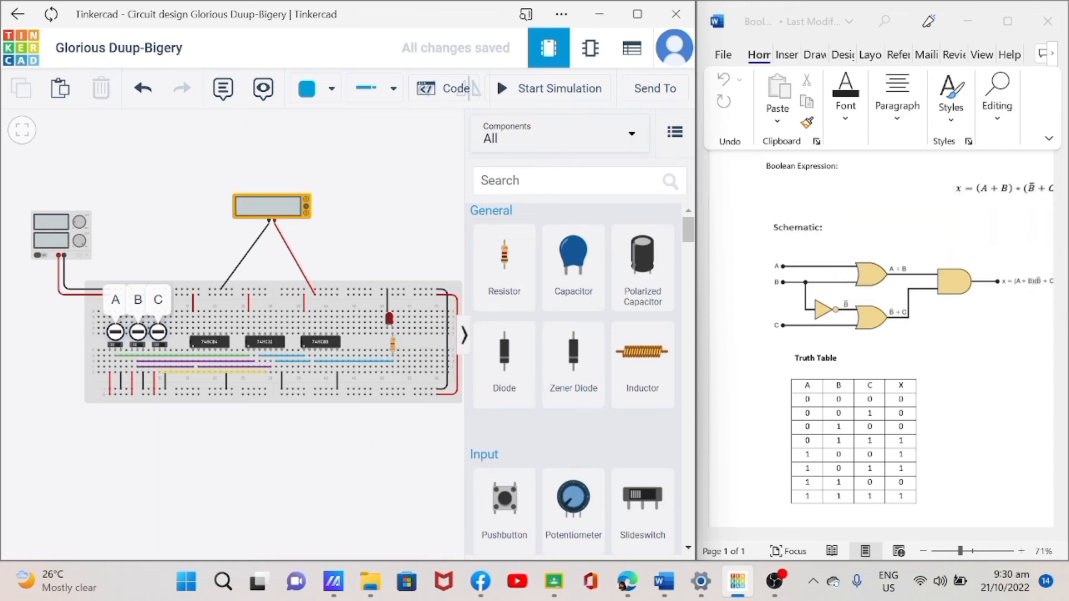
# Step: Hide the component library, start the simulation and set switches A, B and C to 0 to test the first truth-table row
pyautogui.click(466, 336)
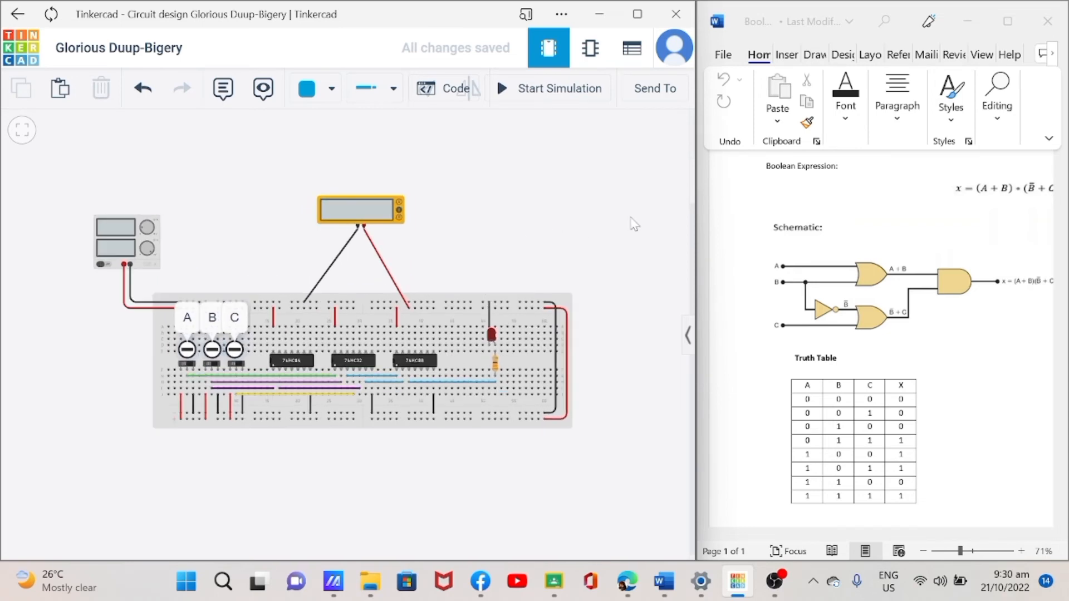
pyautogui.click(543, 94)
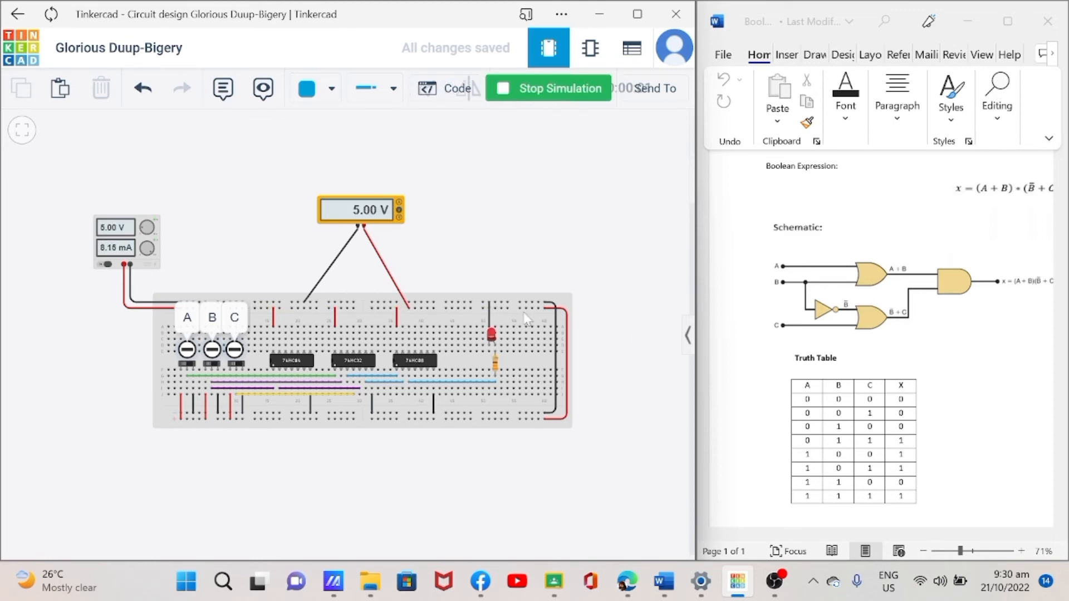
pyautogui.click(189, 366)
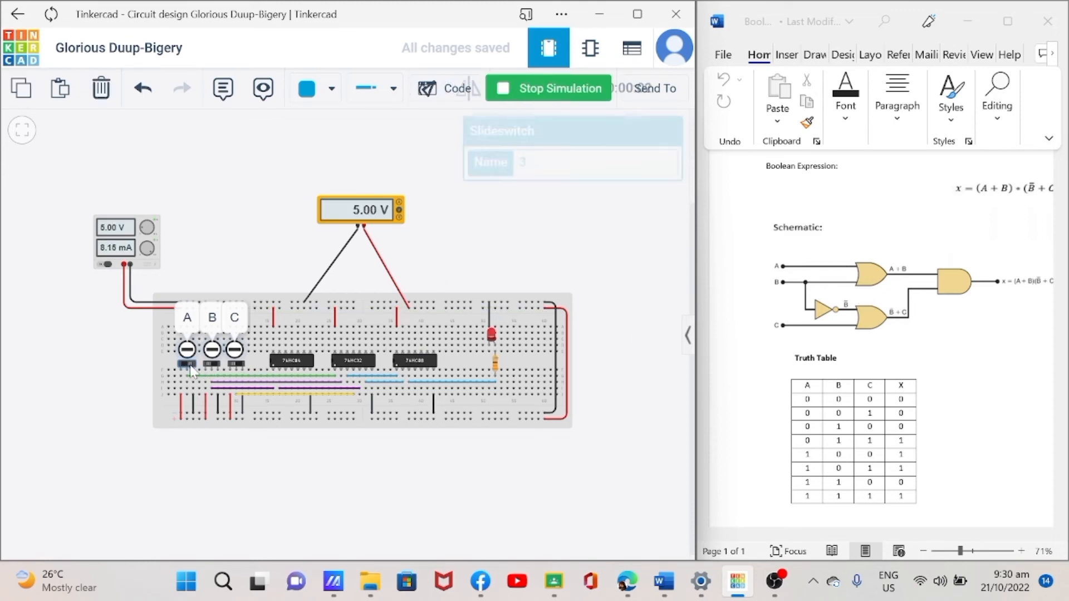
pyautogui.click(214, 365)
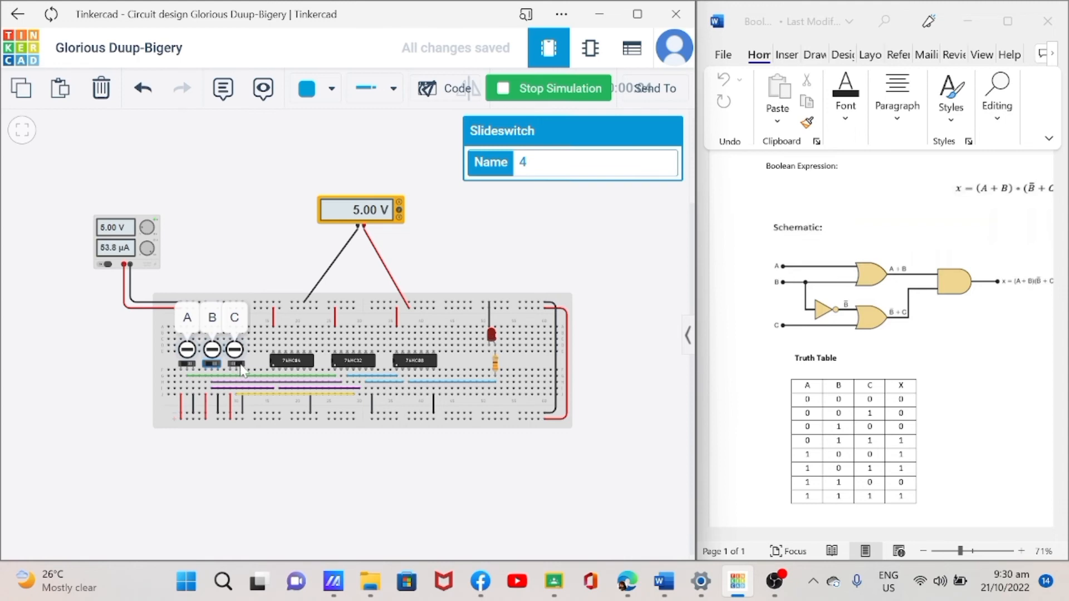
pyautogui.click(544, 501)
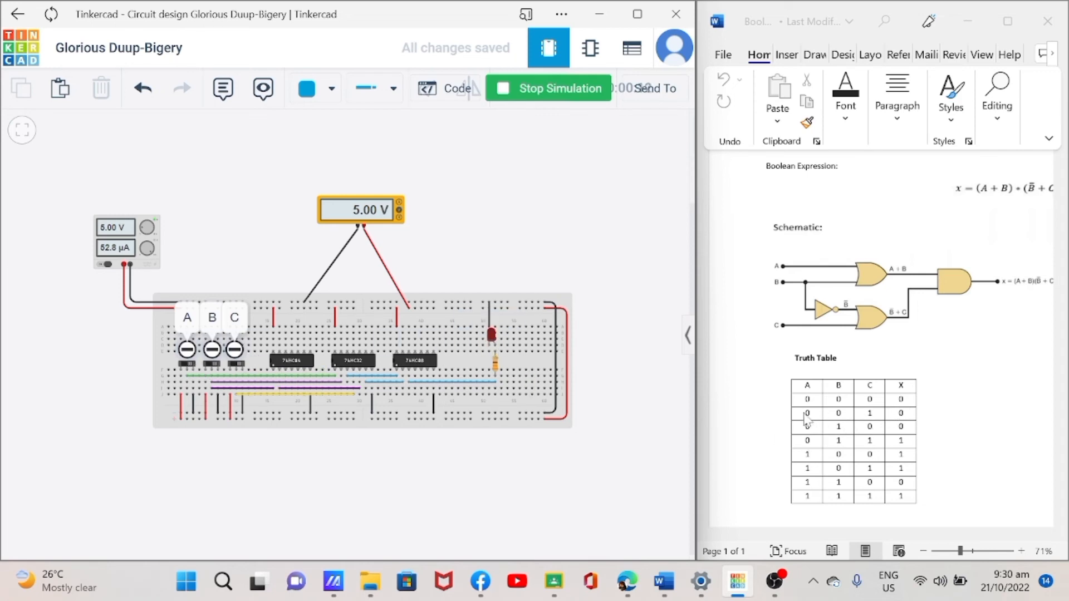
# Step: Toggle switches C and B with A at 0 to test the truth-table rows 0-0-1 and 0-1-0 on the LED
pyautogui.click(237, 368)
pyautogui.click(212, 364)
pyautogui.click(239, 363)
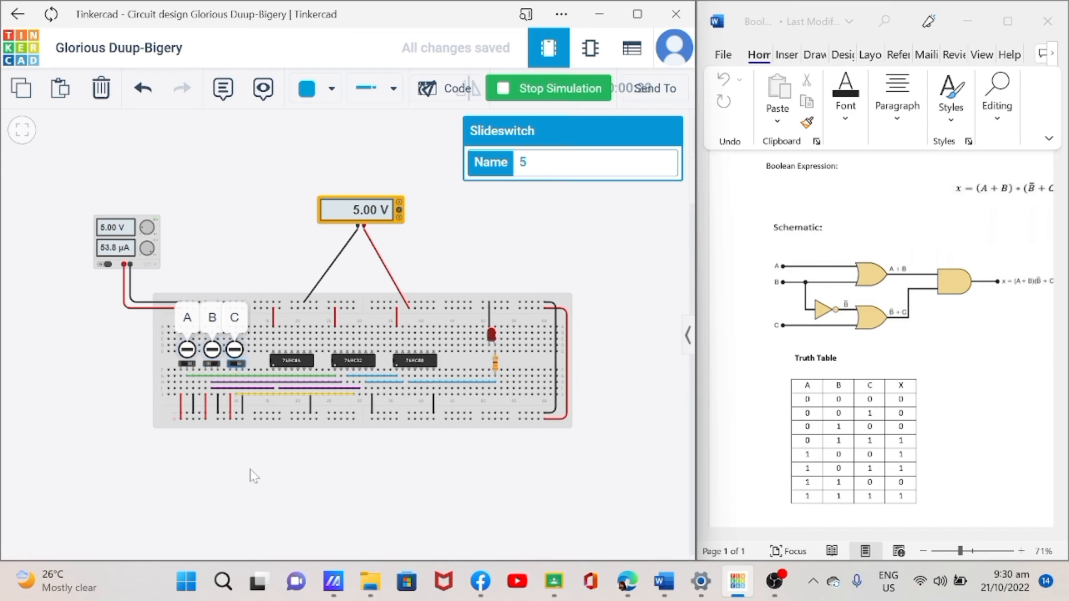
pyautogui.click(264, 486)
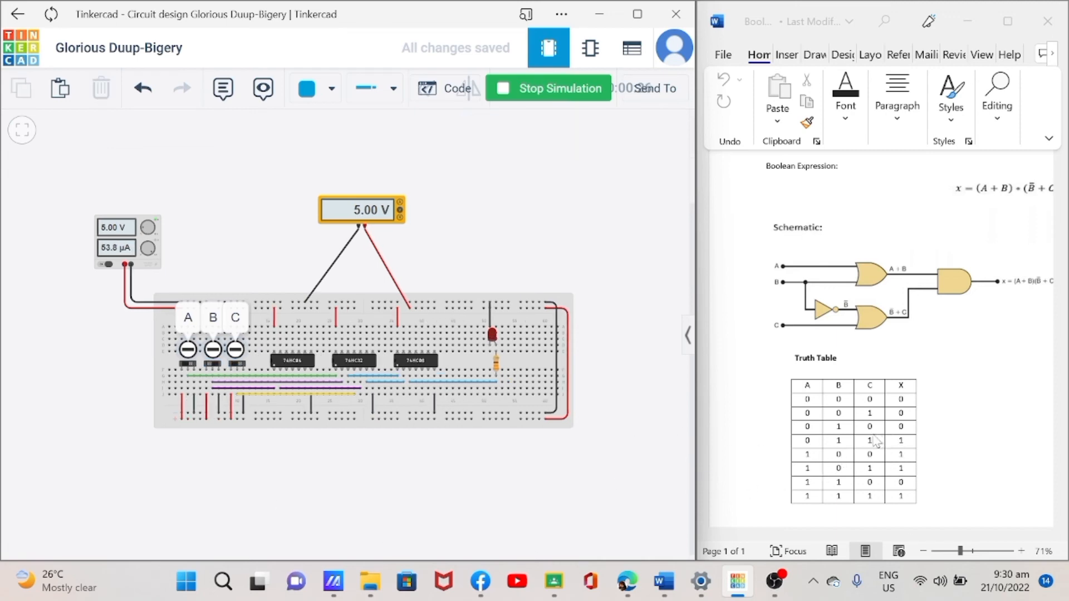
# Step: Return switch B to 0 and set switch A to 1 to test the truth-table row 1-0-0
pyautogui.click(216, 366)
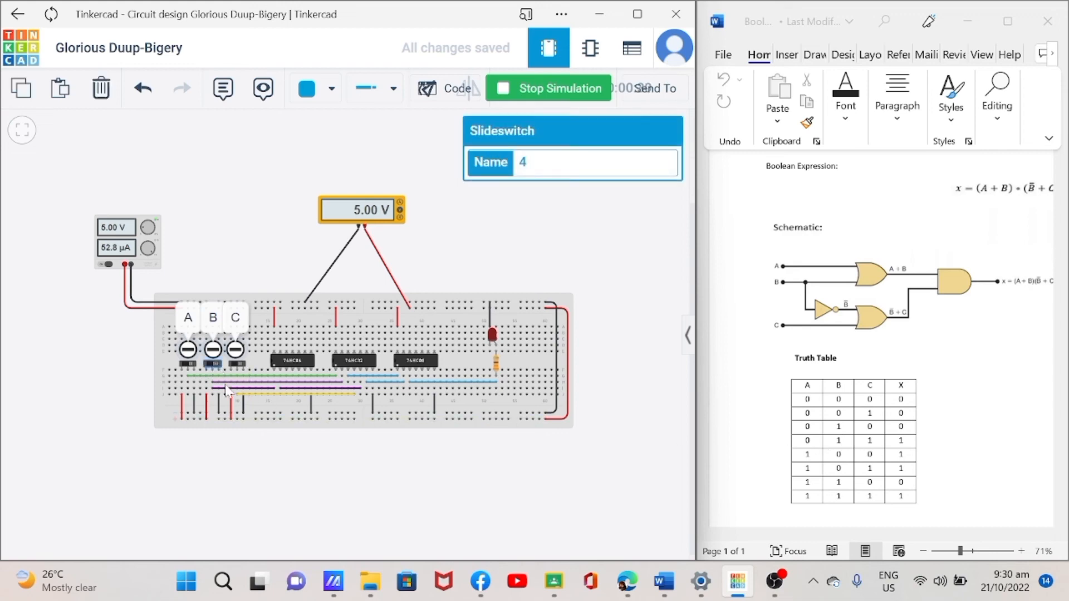
pyautogui.click(256, 473)
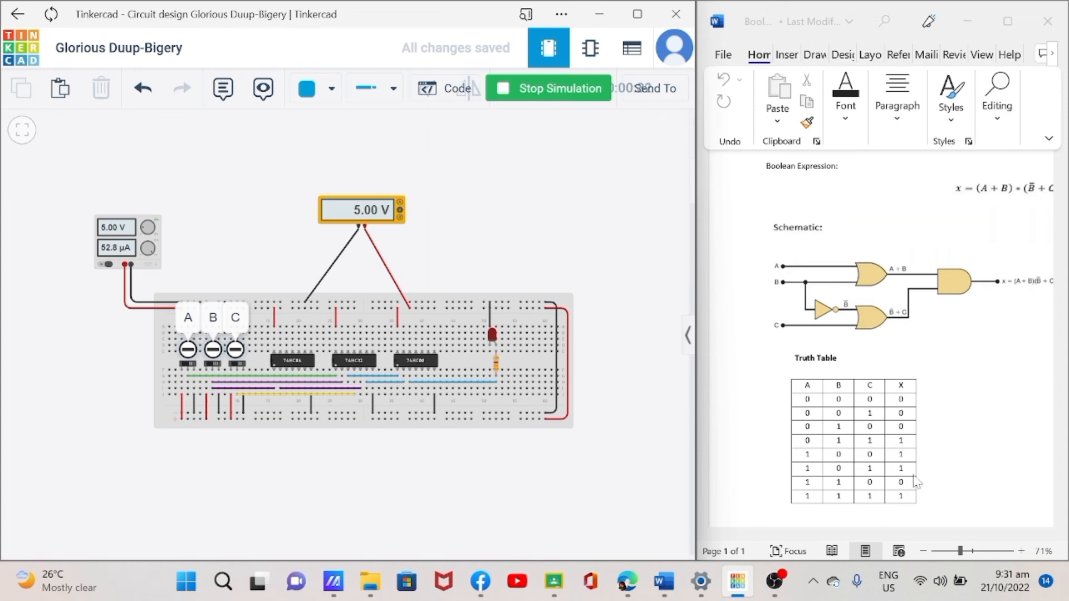
pyautogui.click(194, 365)
pyautogui.click(248, 500)
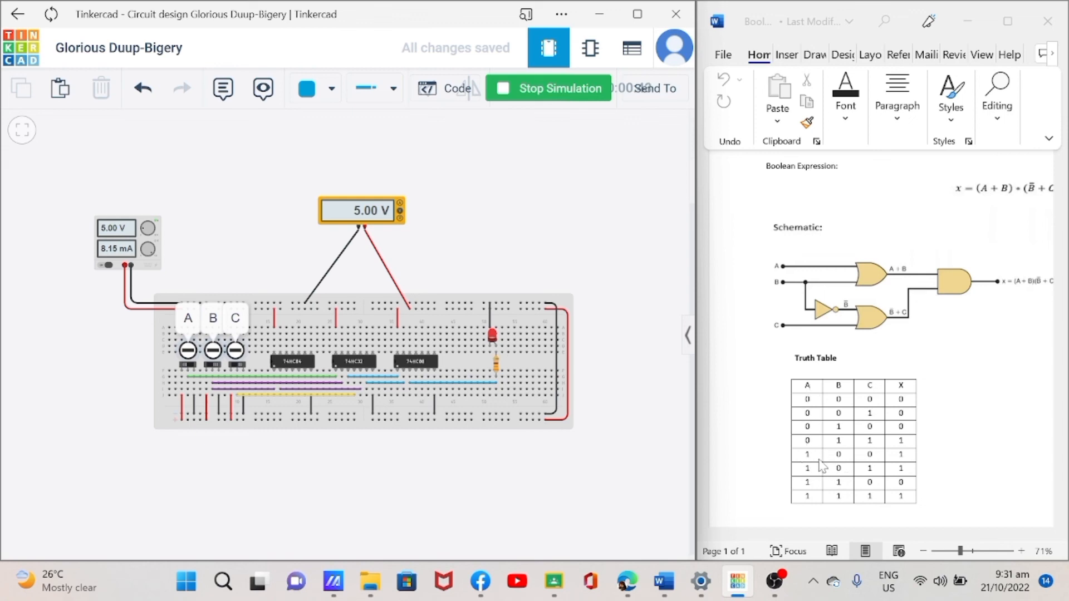
# Step: Toggle switches B and C with A kept at 1 to test the truth-table row 1-0-1 on the LED
pyautogui.click(213, 366)
pyautogui.click(236, 366)
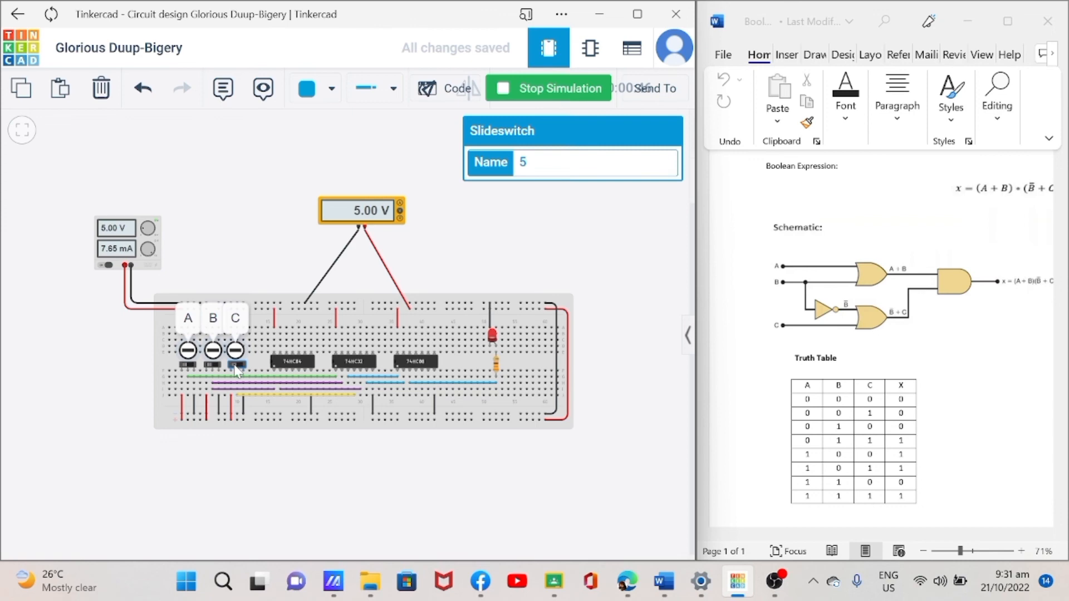
pyautogui.click(265, 475)
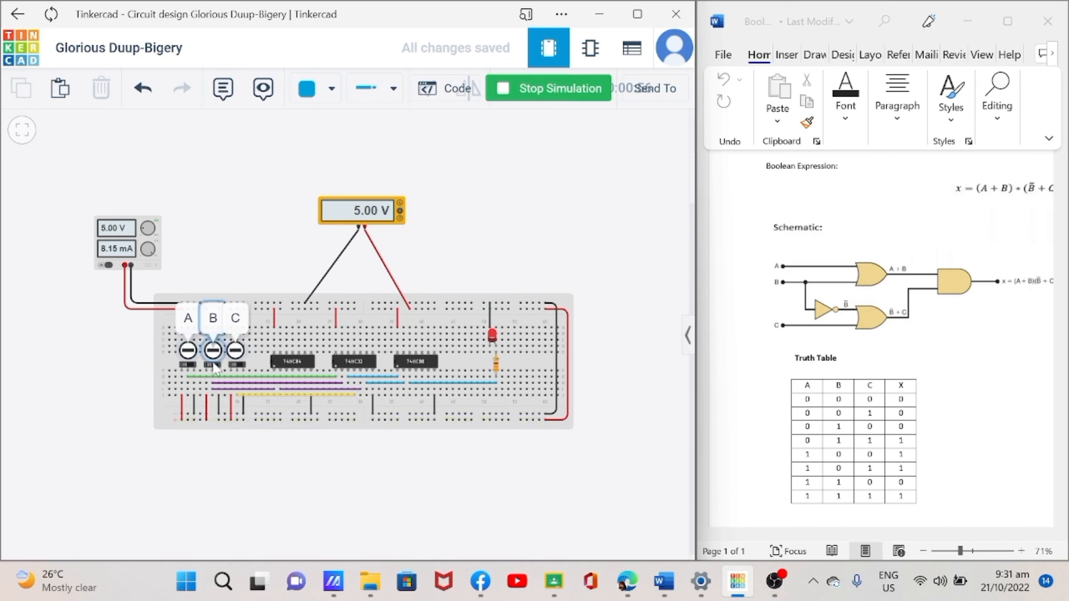
pyautogui.click(217, 372)
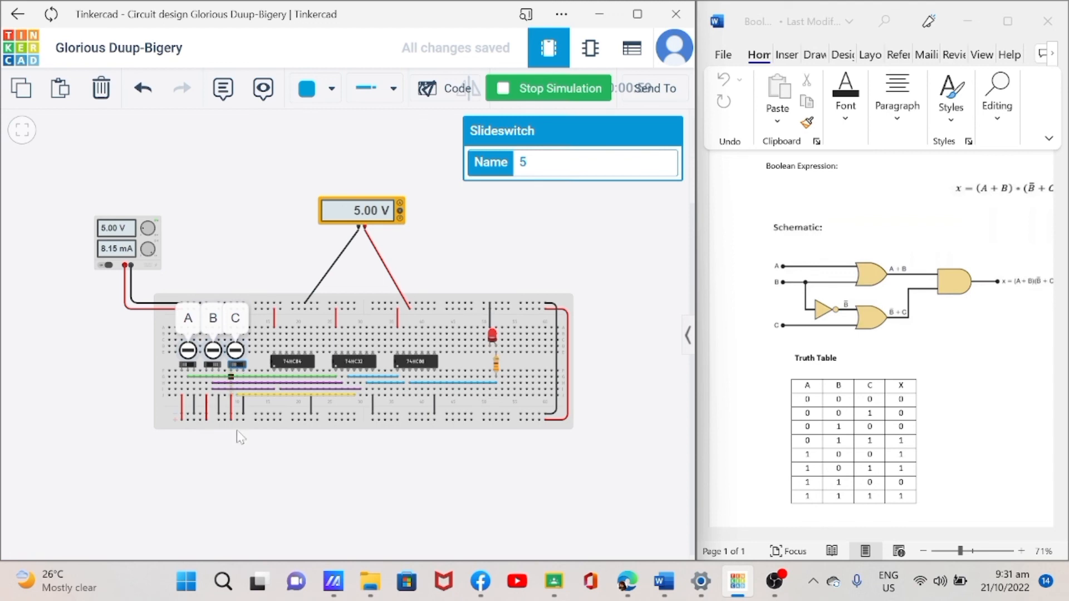
pyautogui.click(240, 467)
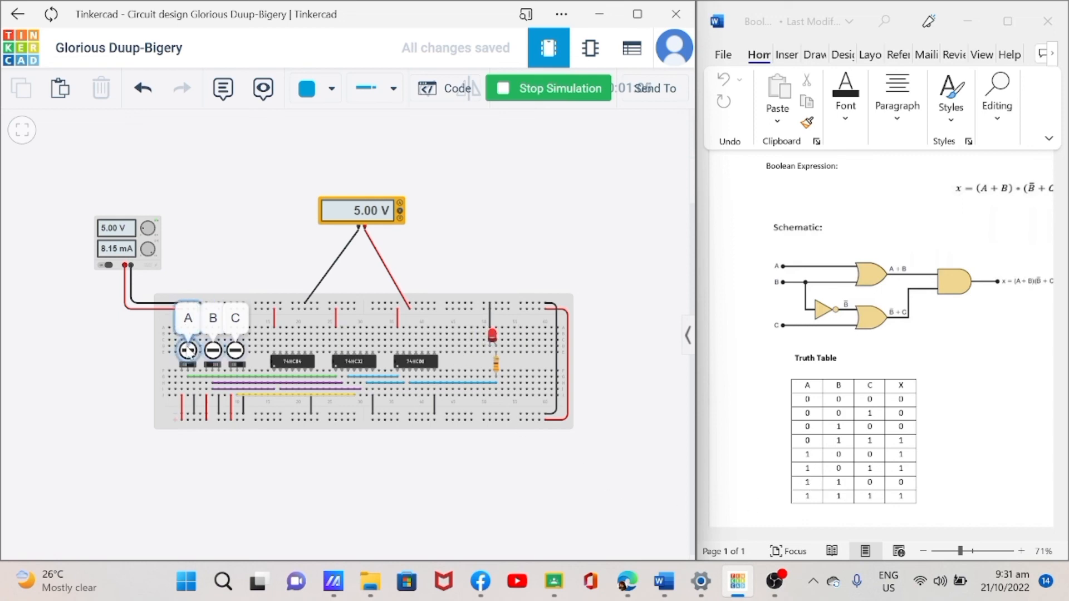
# Step: Set switch B to 1 and toggle switch C to 0 and back to 1 to test rows 1-1-0 and 1-1-1
pyautogui.click(210, 367)
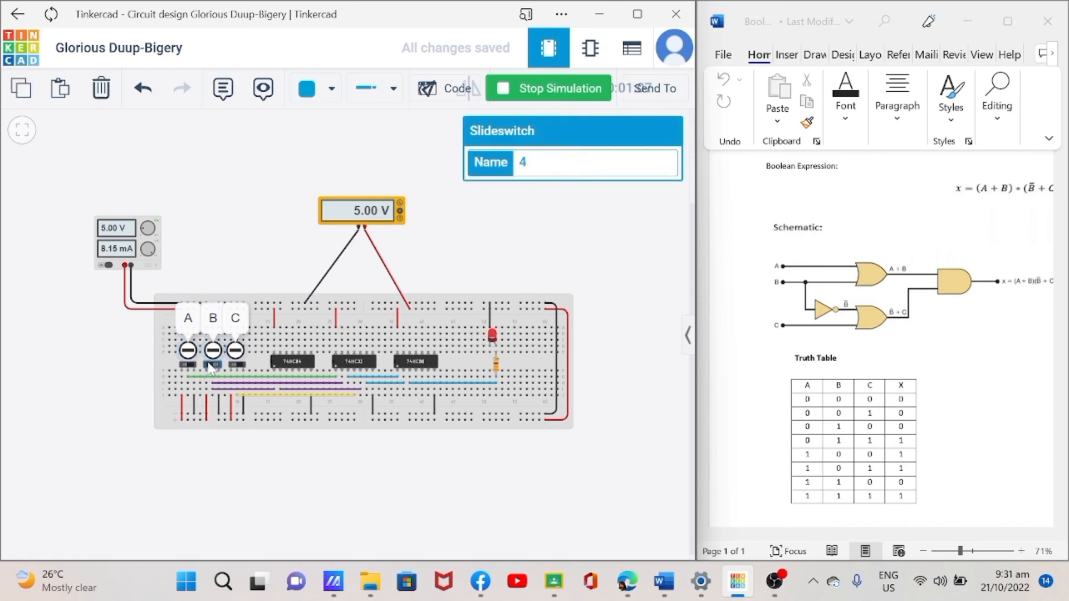
pyautogui.click(241, 368)
pyautogui.click(249, 483)
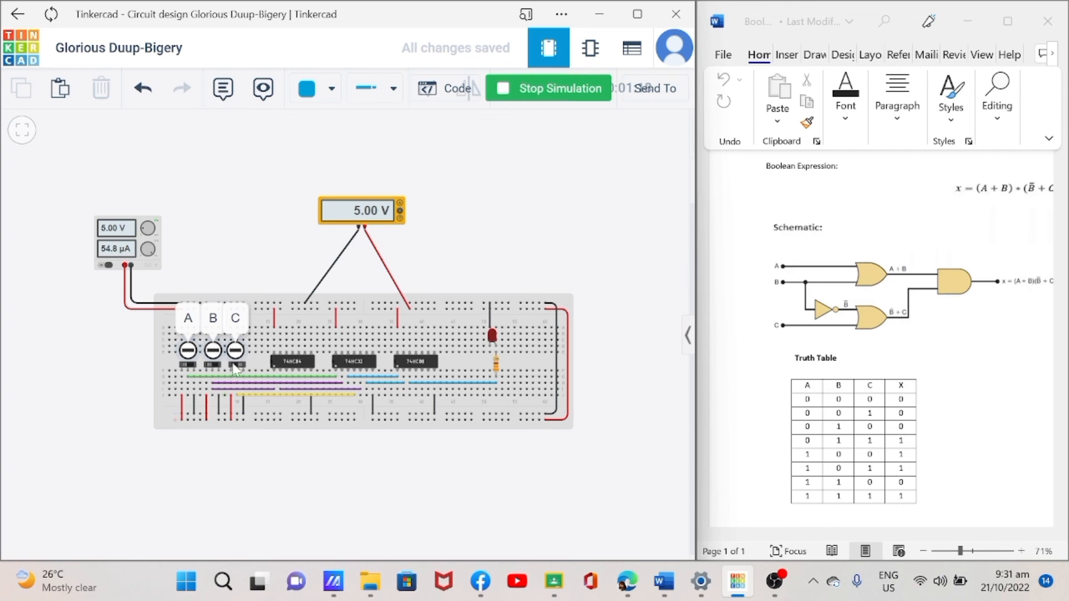
pyautogui.click(235, 367)
pyautogui.click(234, 484)
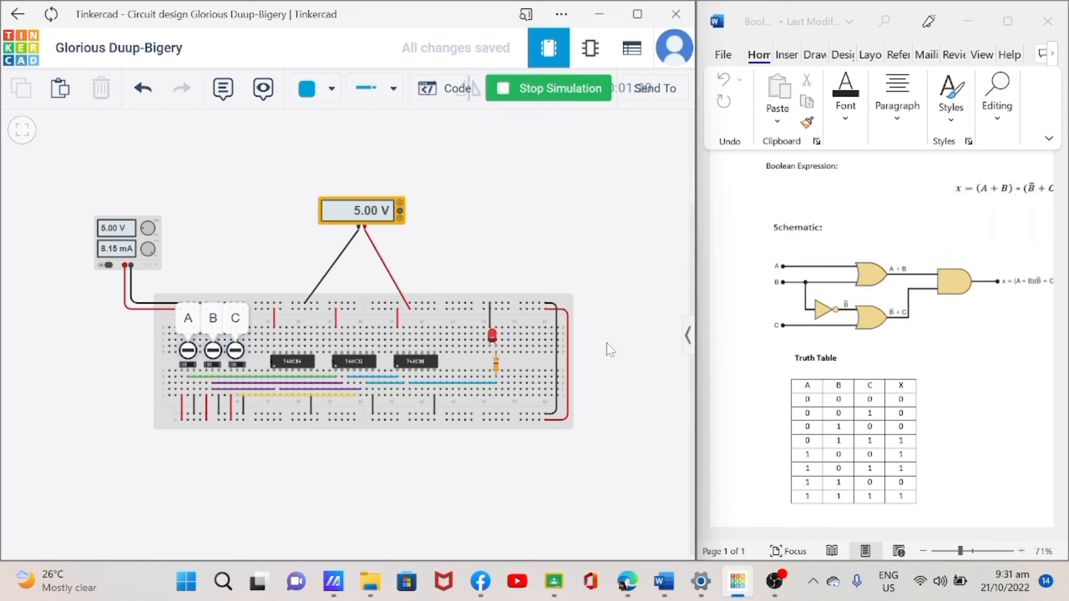